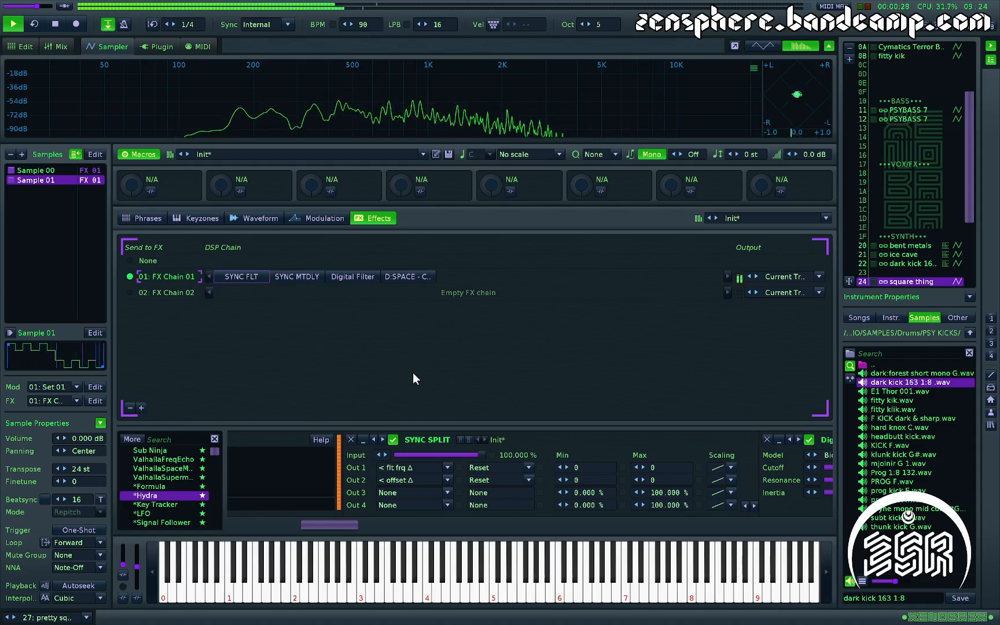
# Stop playback and compare the waveforms of Sample 00 and Sample 01
pyautogui.press('space')
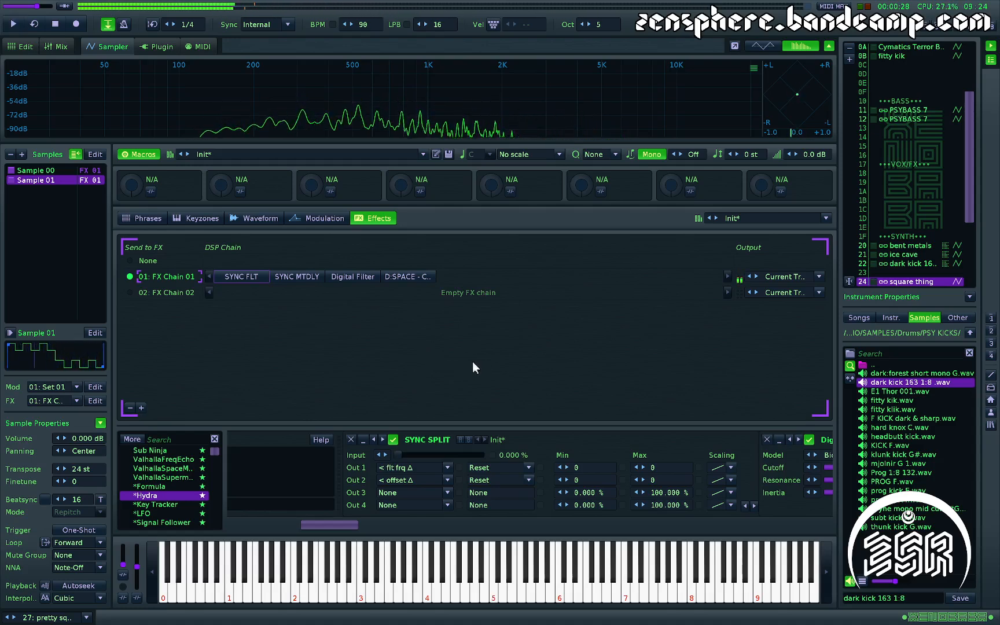
pyautogui.click(314, 219)
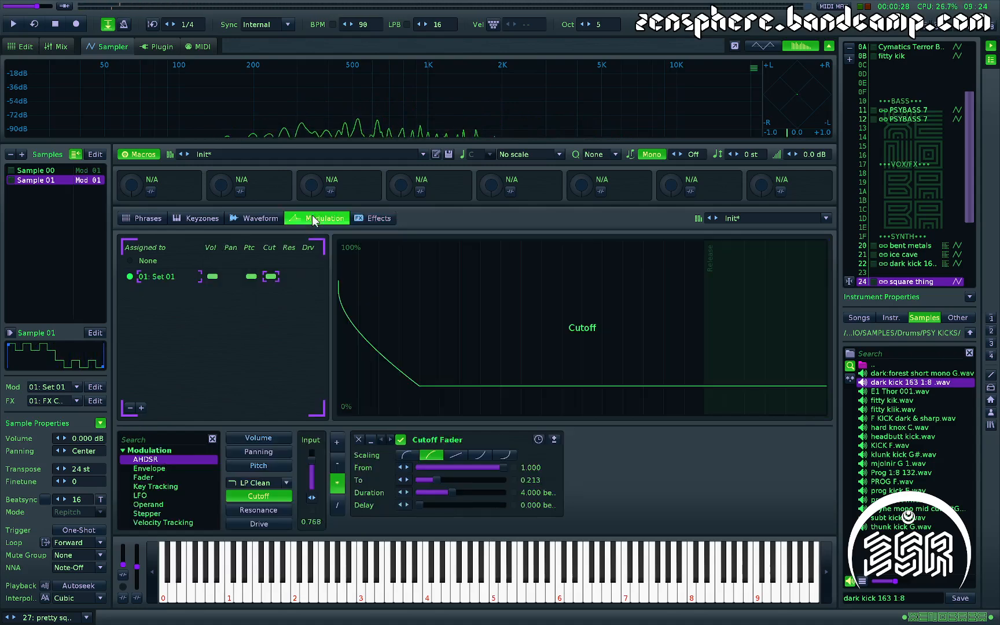
pyautogui.click(49, 172)
pyautogui.doubleClick(41, 178)
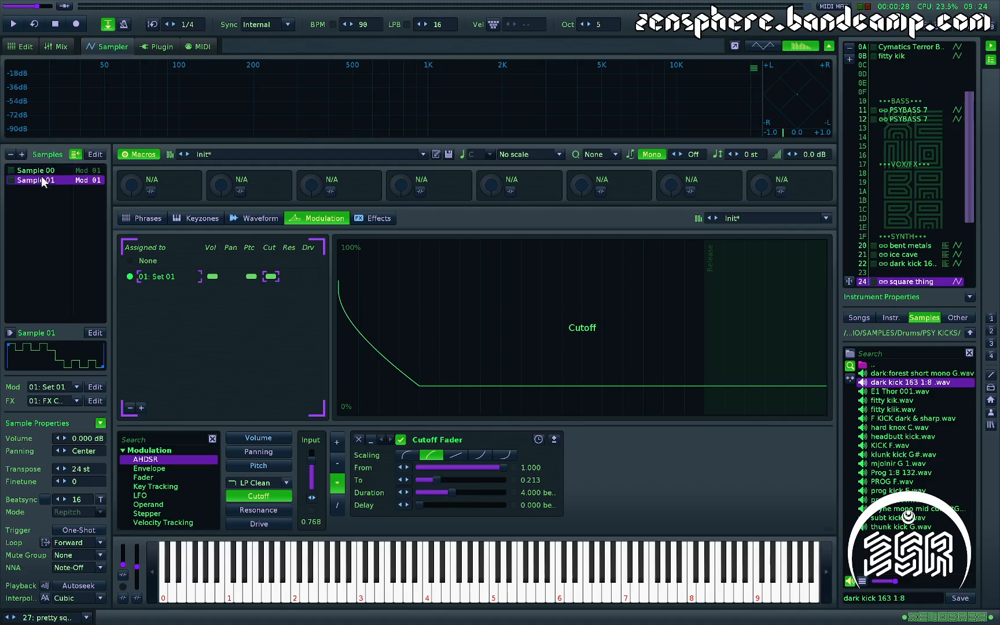
pyautogui.press('Up')
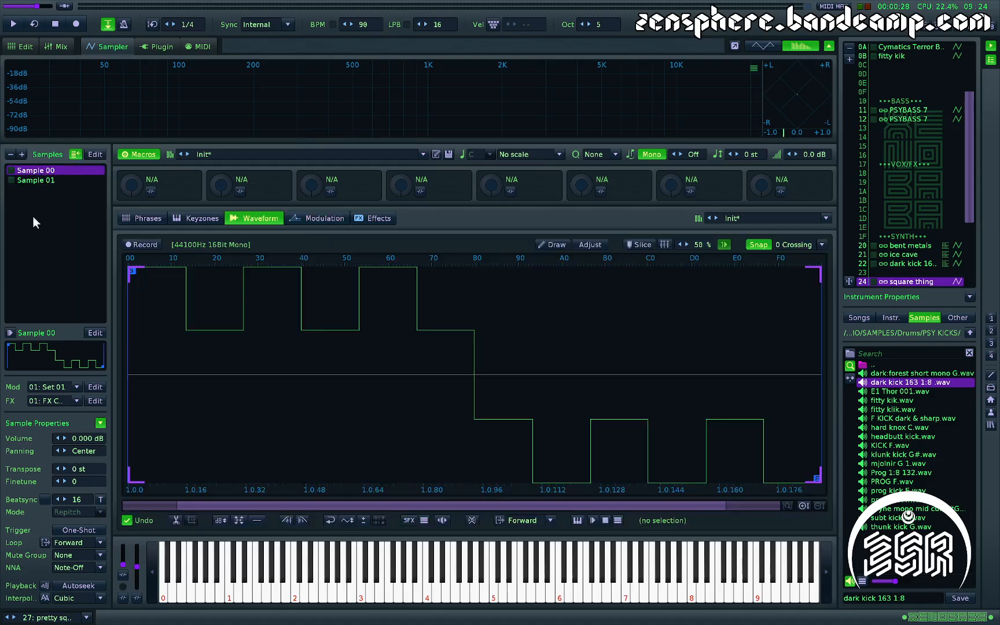
pyautogui.press('Down')
pyautogui.press('Up')
# View the wave generator settings for Sample 00 in Harmonio, close it, and compare the transpose of the two samples
pyautogui.hotkey('ctrl', 'h')
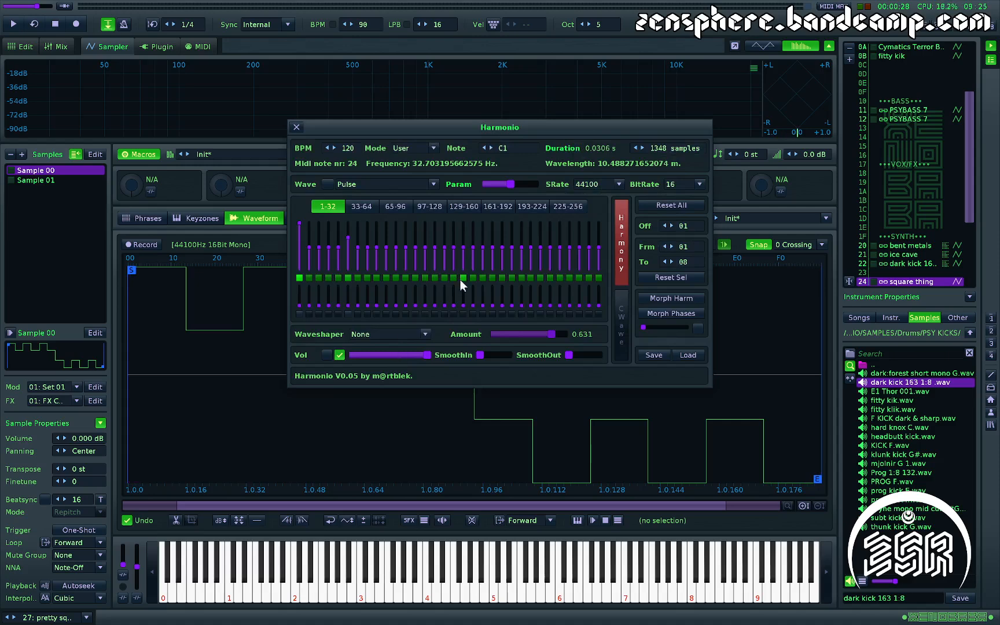
pyautogui.click(296, 128)
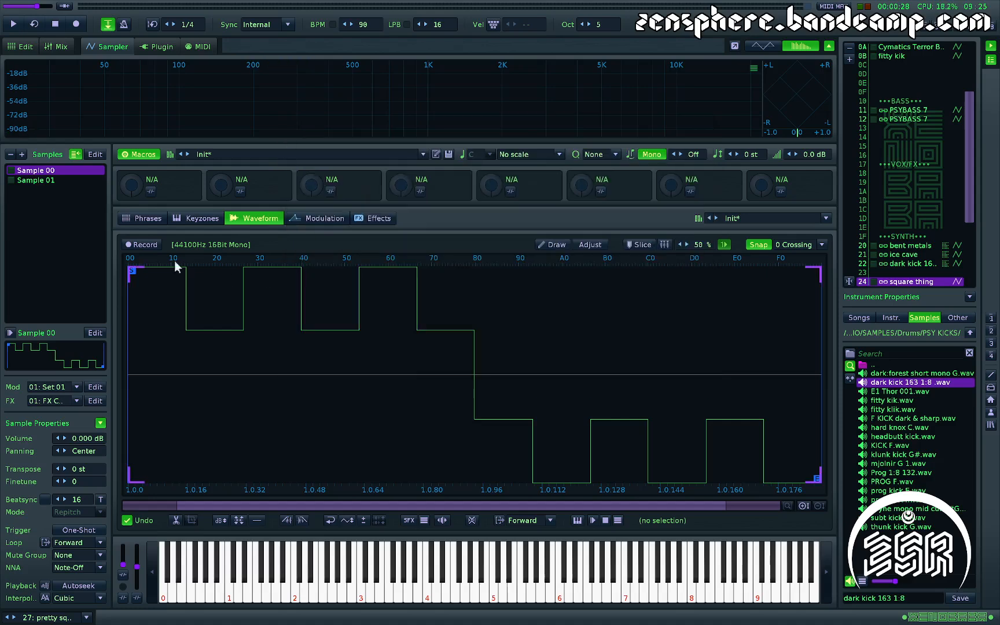
pyautogui.click(51, 179)
pyautogui.press('Up')
pyautogui.click(52, 179)
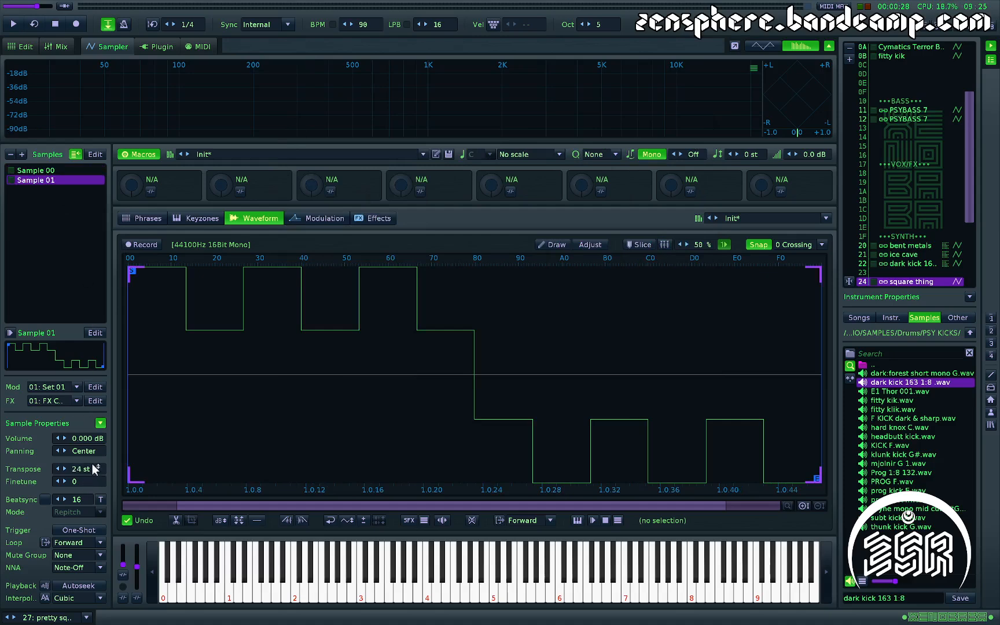
# Examine the Volume AHDSR envelope in modulation Set 01 and audition a note
pyautogui.click(301, 218)
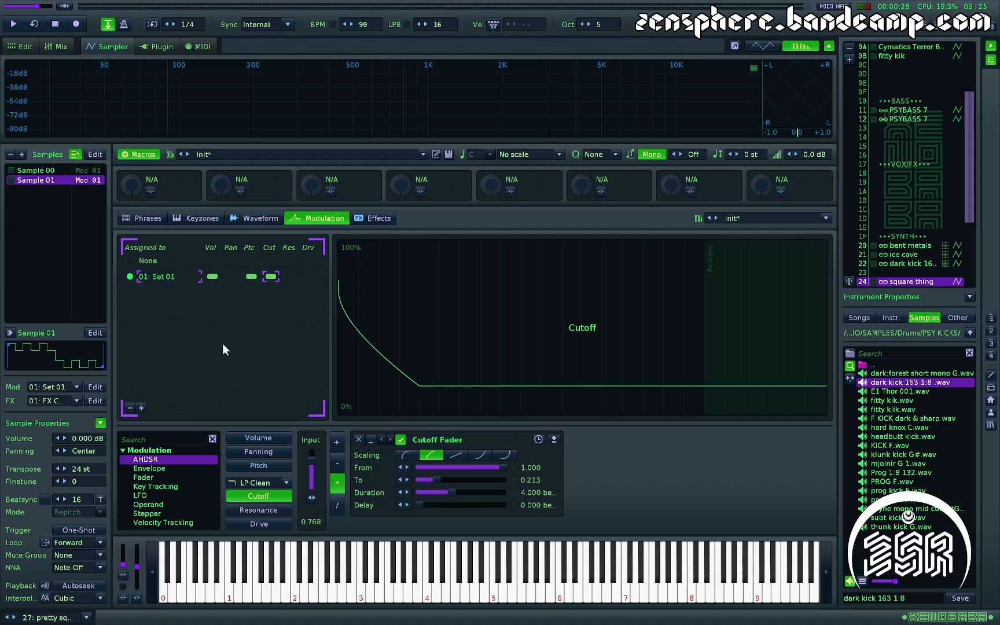
pyautogui.click(267, 438)
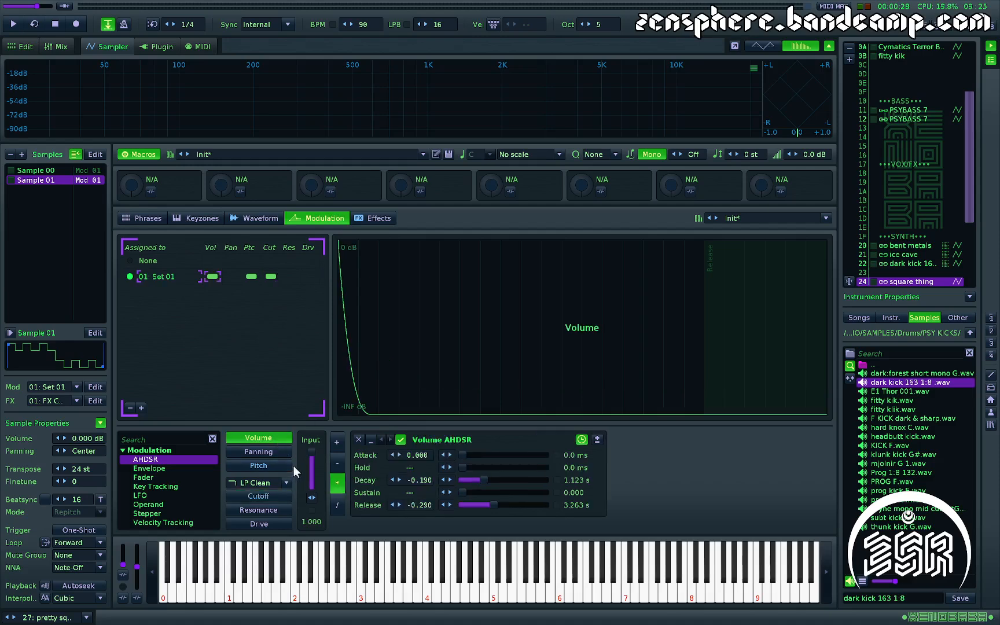
pyautogui.press('v')
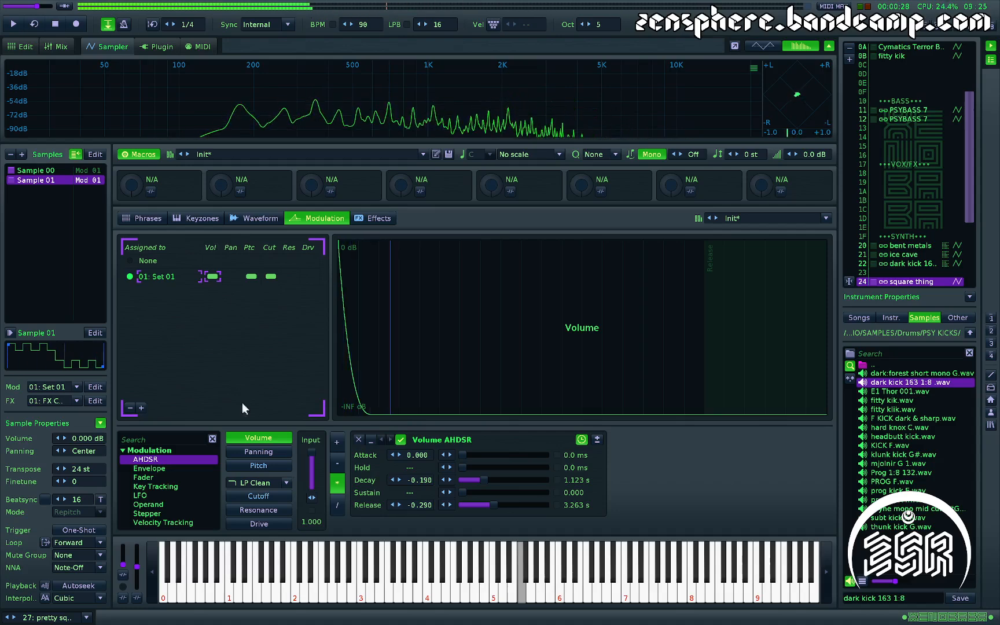
# Examine the pitch LFOs and the cutoff fader of modulation Set 01, auditioning notes for each
pyautogui.click(251, 464)
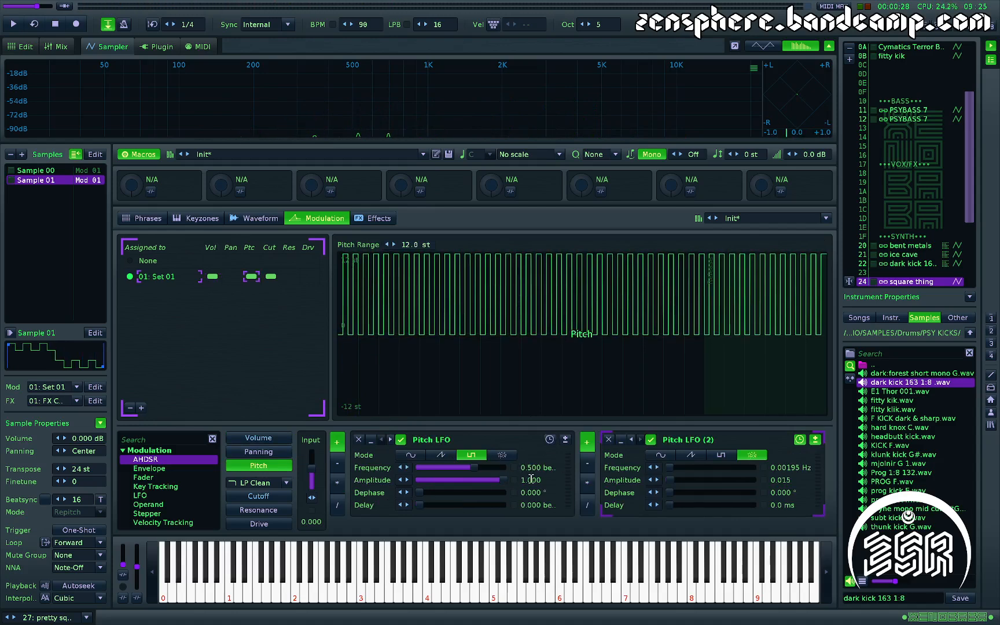
pyautogui.press('v')
pyautogui.press('v')
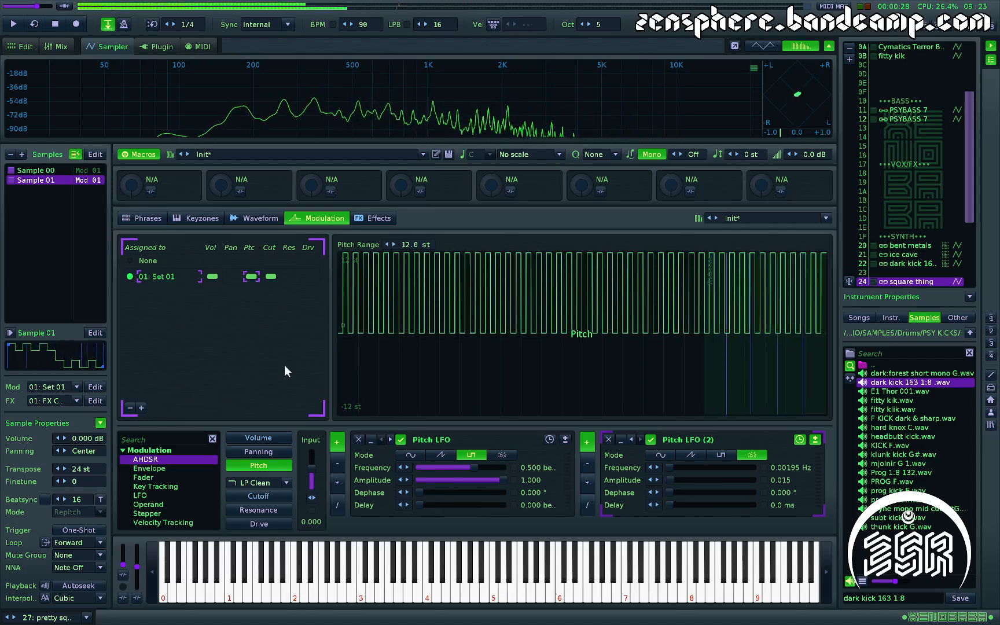
pyautogui.click(269, 277)
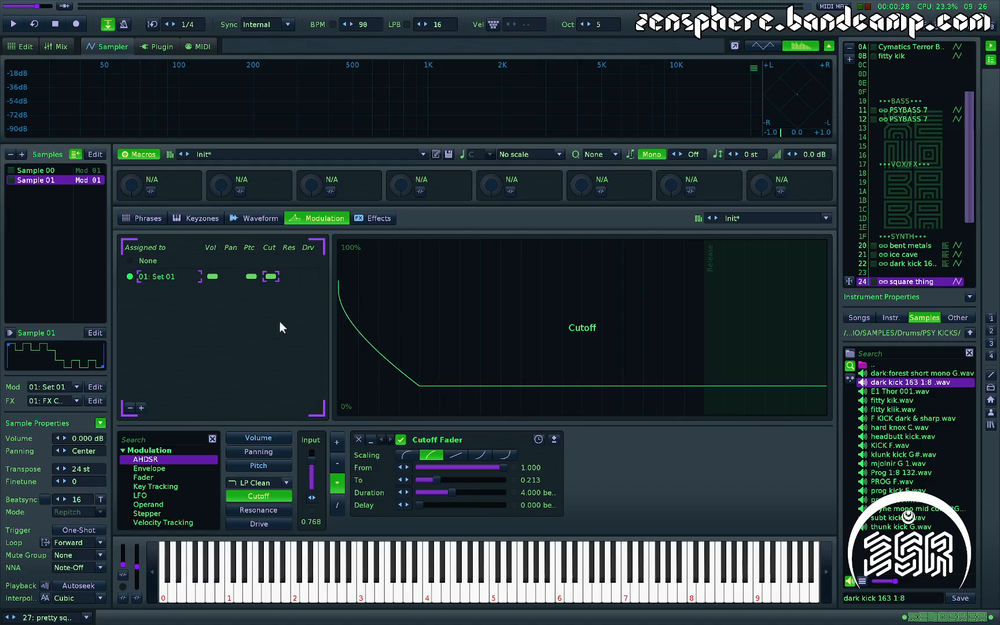
pyautogui.press('v')
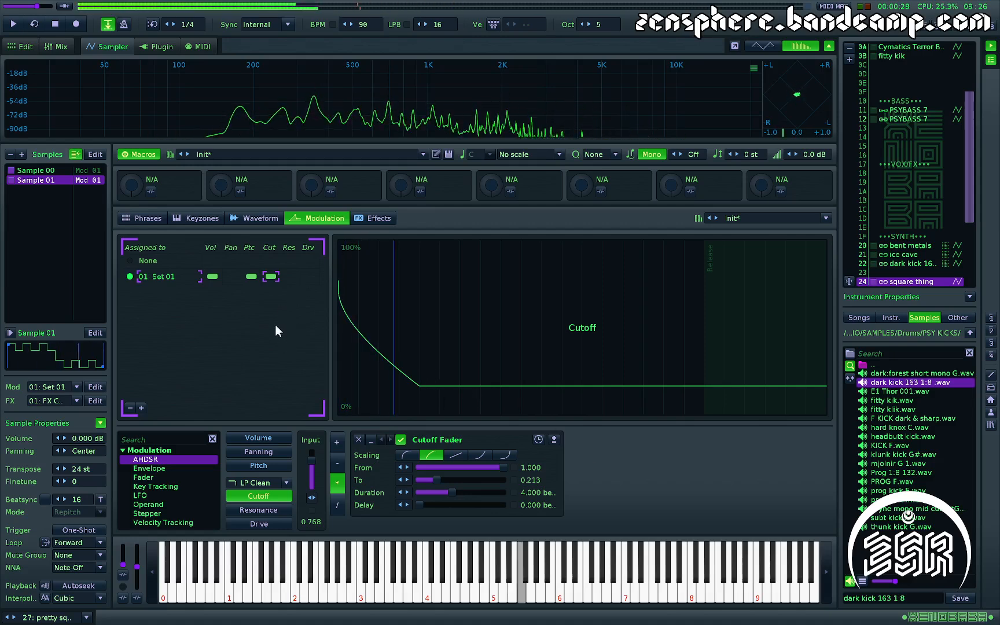
# Show the instrument's effects chains and play the song briefly to hear the instrument
pyautogui.click(375, 214)
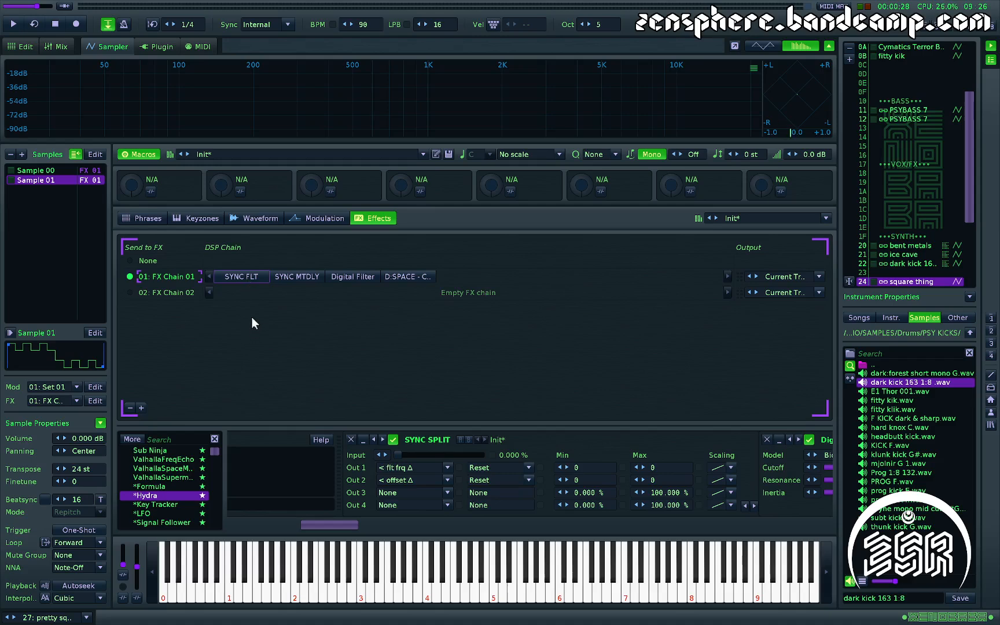
pyautogui.press('space')
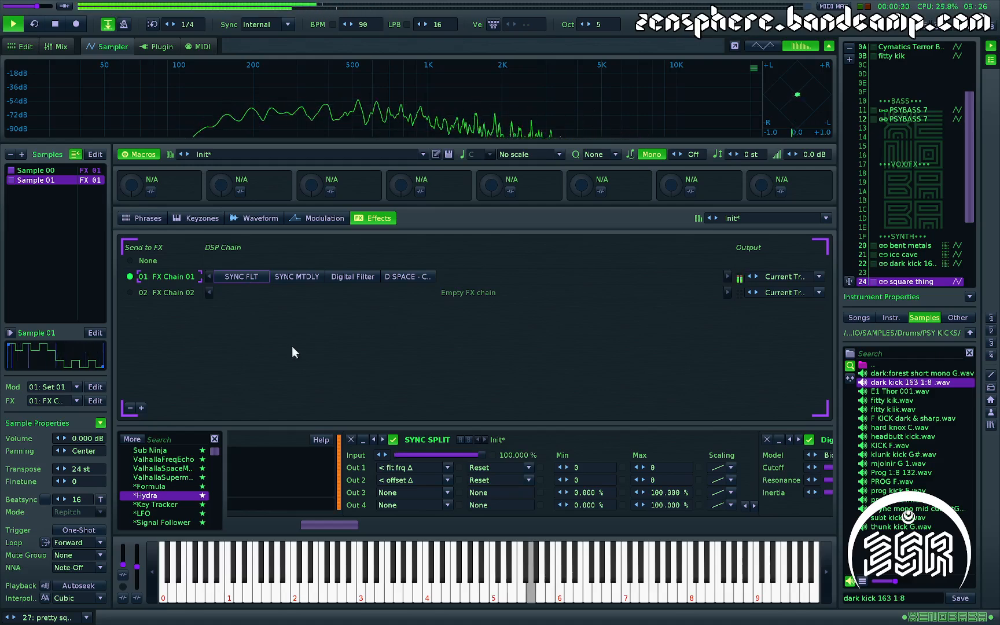
pyautogui.press('space')
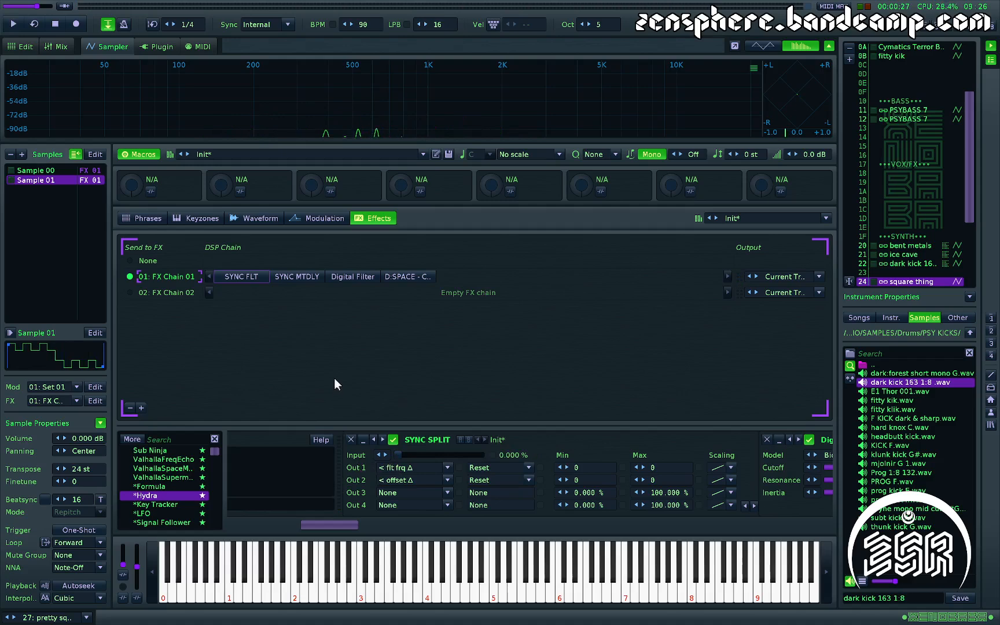
# Examine the PLAY SYNC formula device, toggling playback to check how it drives the SYNC SPLIT input
pyautogui.scroll(3, 347, 467)
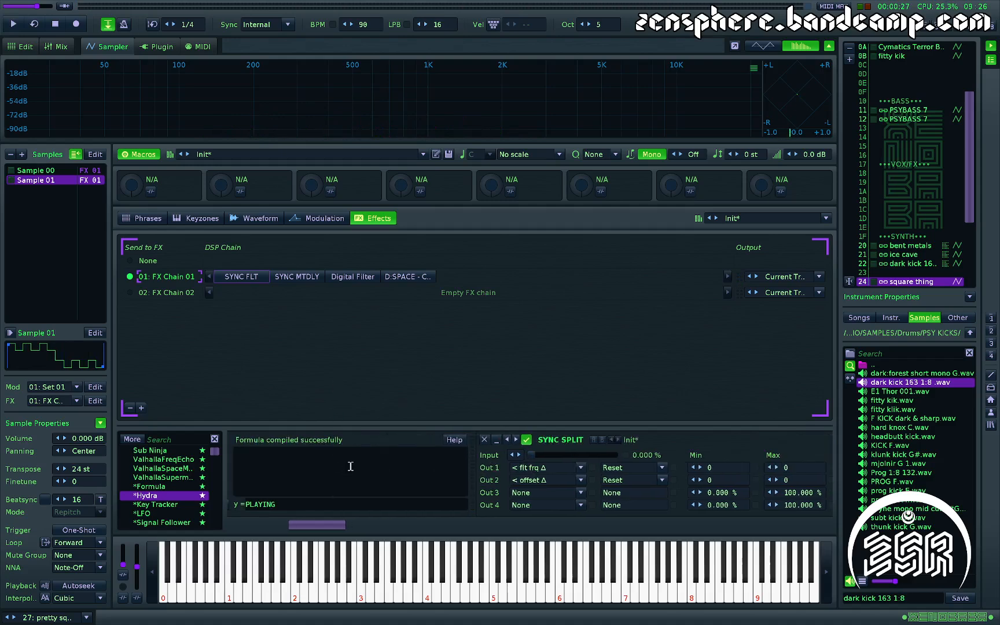
pyautogui.scroll(1, 351, 465)
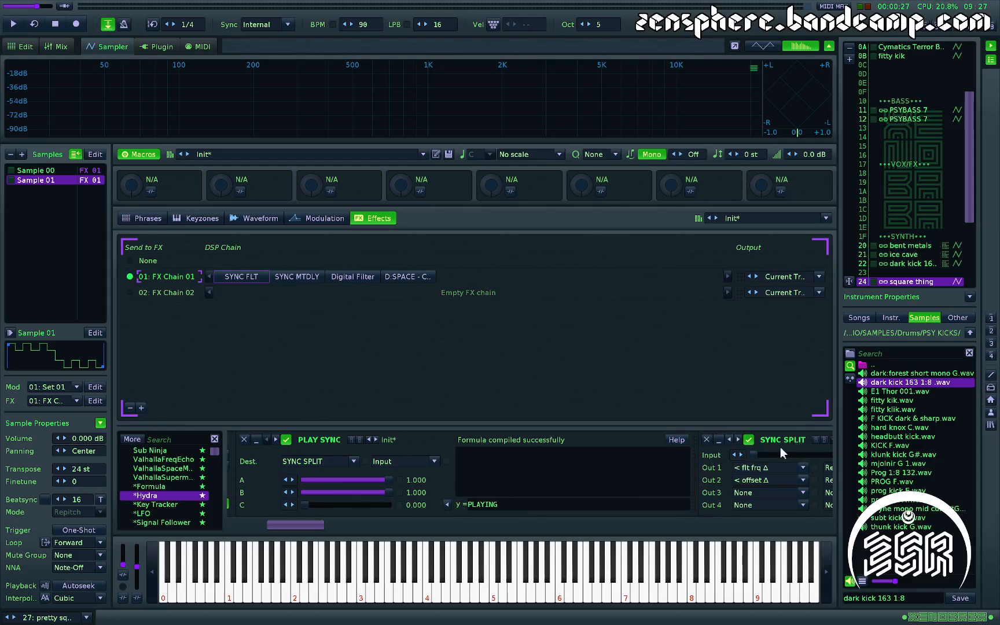
pyautogui.hscroll(3, 577, 479)
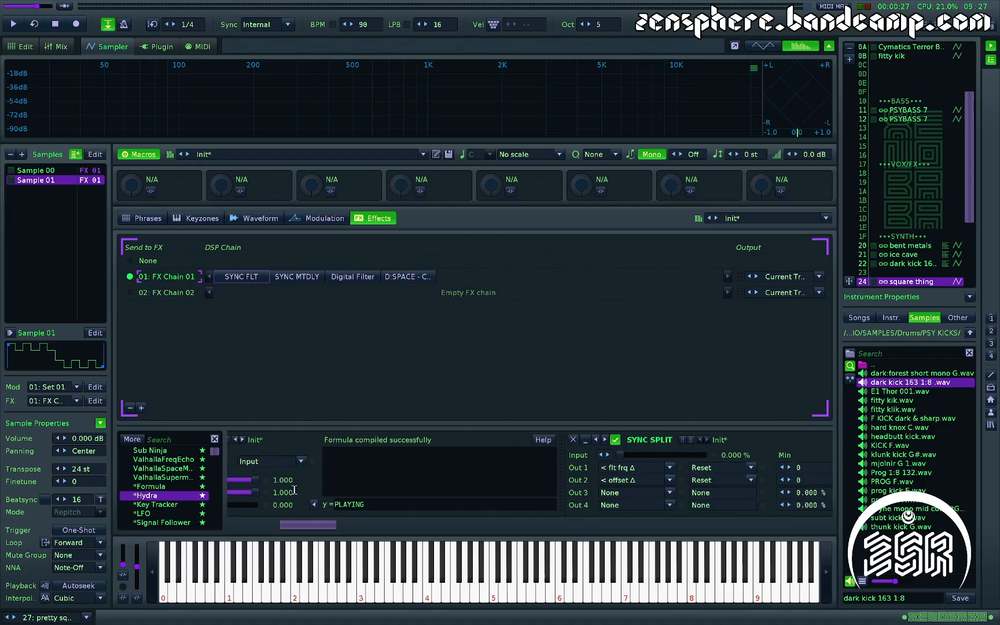
pyautogui.hscroll(-1, 287, 489)
pyautogui.press('space')
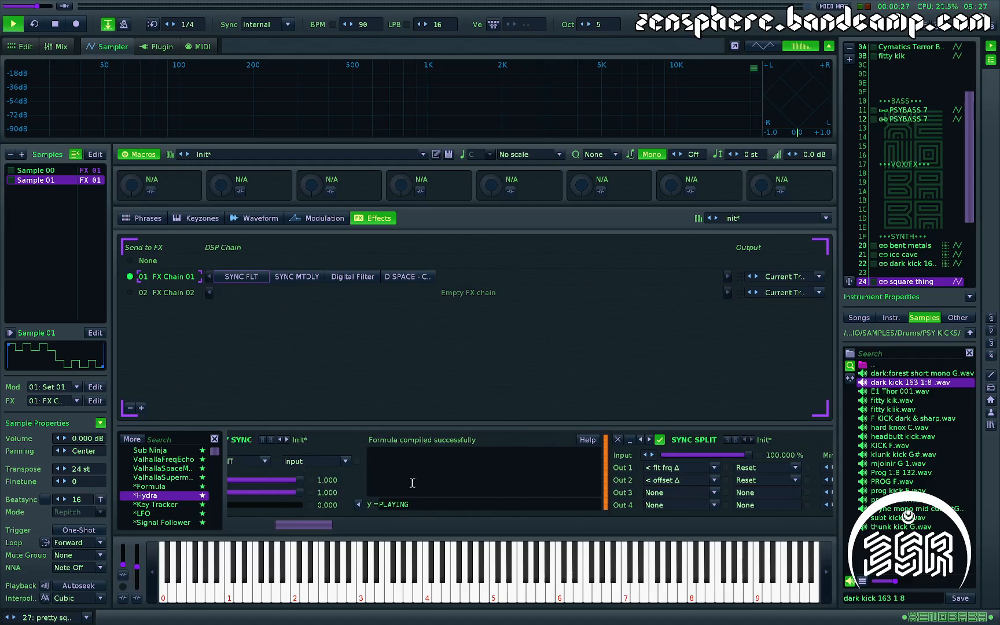
pyautogui.press('space')
pyautogui.press('space')
pyautogui.press('space')
# Examine the SYNC SPLIT output routings and their min, max and scaling settings, toggling playback to watch its input
pyautogui.hscroll(5, 631, 471)
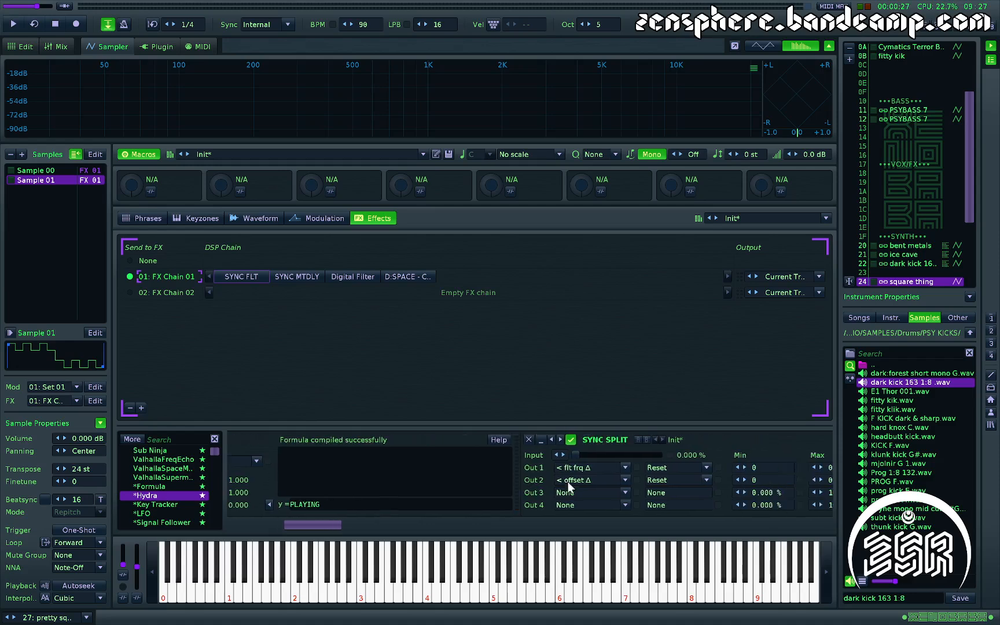
pyautogui.hscroll(1, 500, 466)
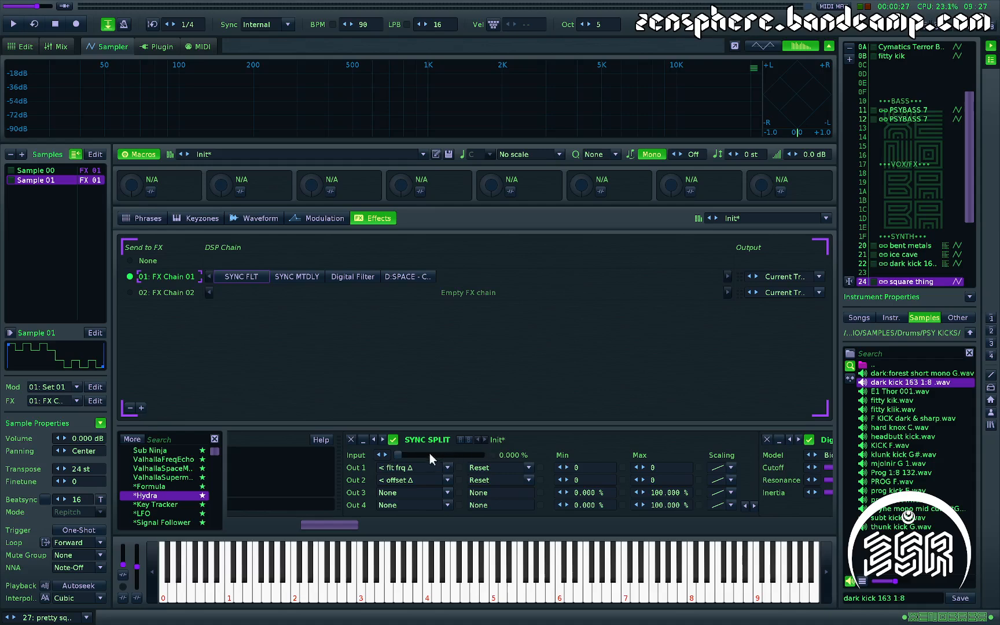
pyautogui.press('space')
pyautogui.press('space')
pyautogui.hscroll(1, 518, 473)
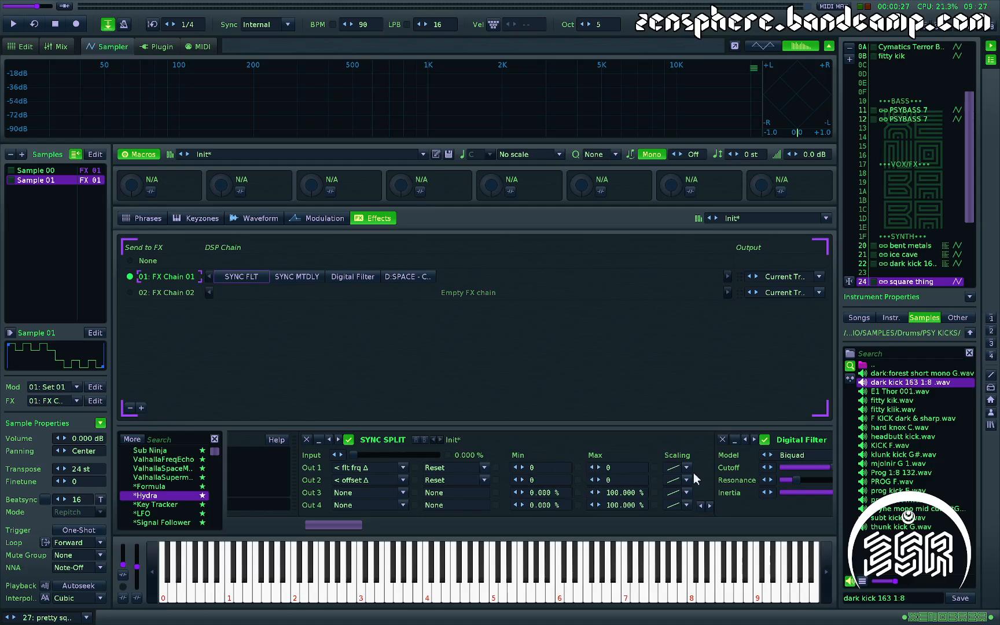
pyautogui.press('space')
pyautogui.press('space')
# Examine the Digital Filter and the LFO device that modulates its cutoff
pyautogui.hscroll(5, 405, 470)
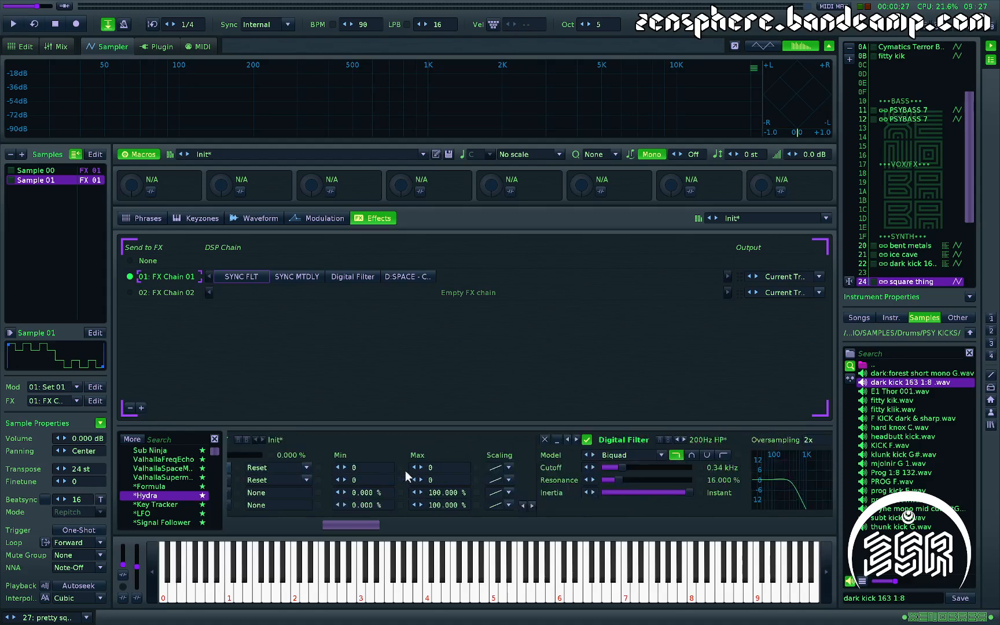
pyautogui.hscroll(1, 403, 471)
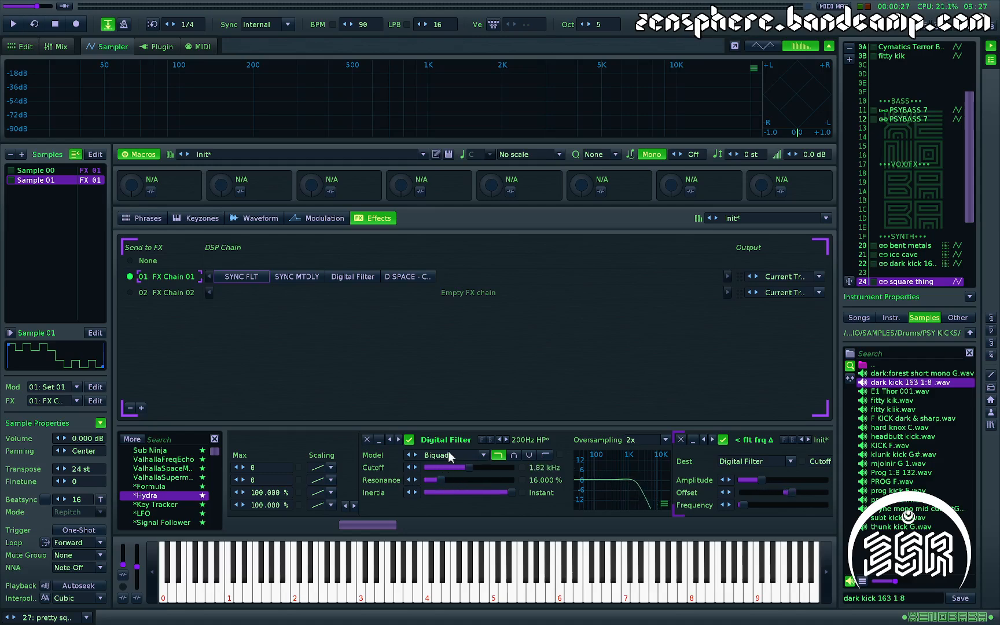
pyautogui.hscroll(2, 479, 480)
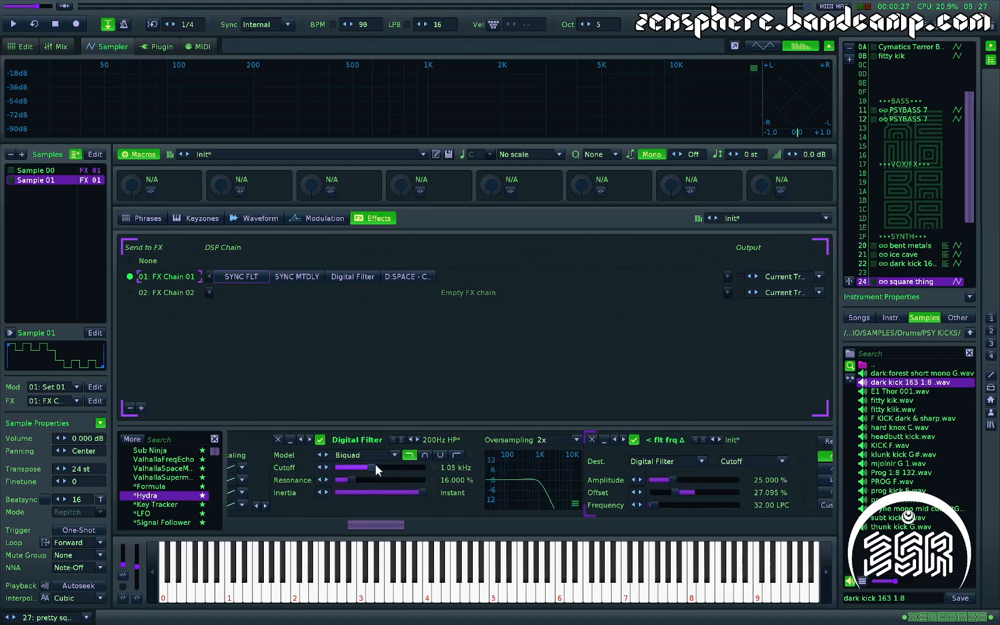
pyautogui.hscroll(1, 566, 474)
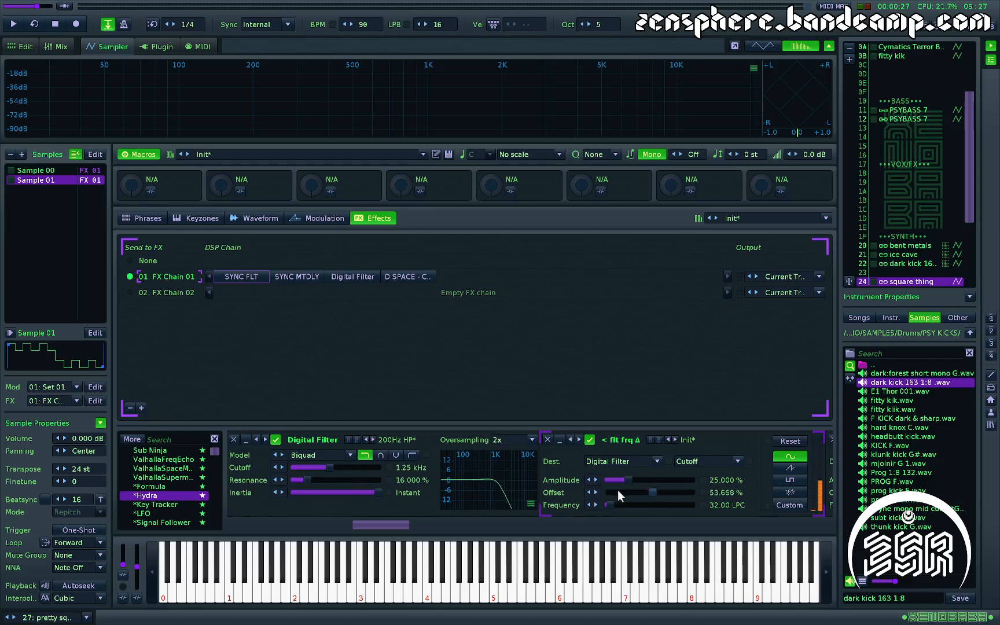
pyautogui.hscroll(1, 658, 476)
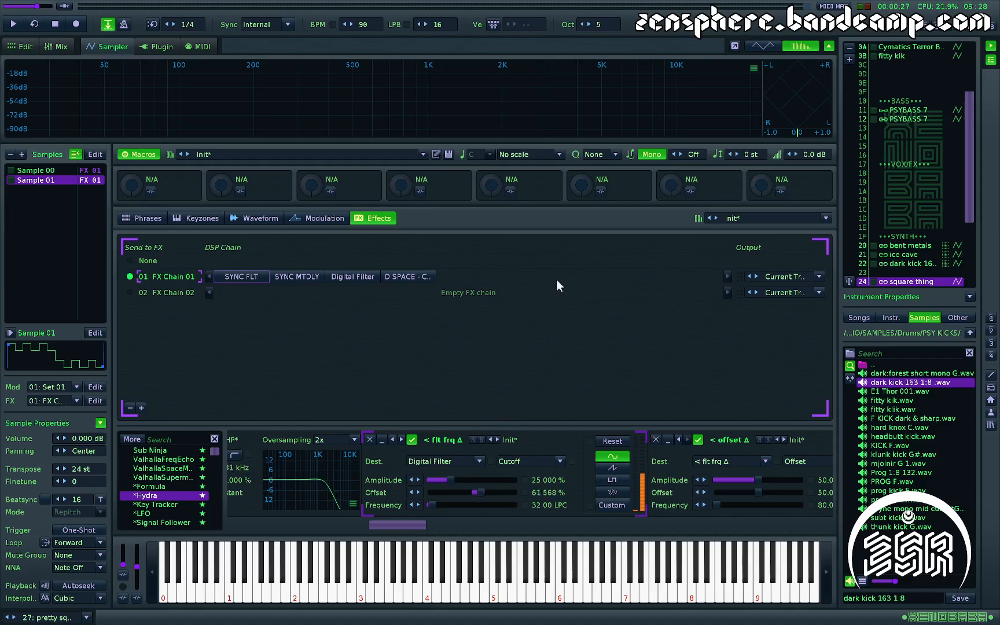
# Play the song briefly while examining the offset LFO that modulates the filter-frequency LFO
pyautogui.press('space')
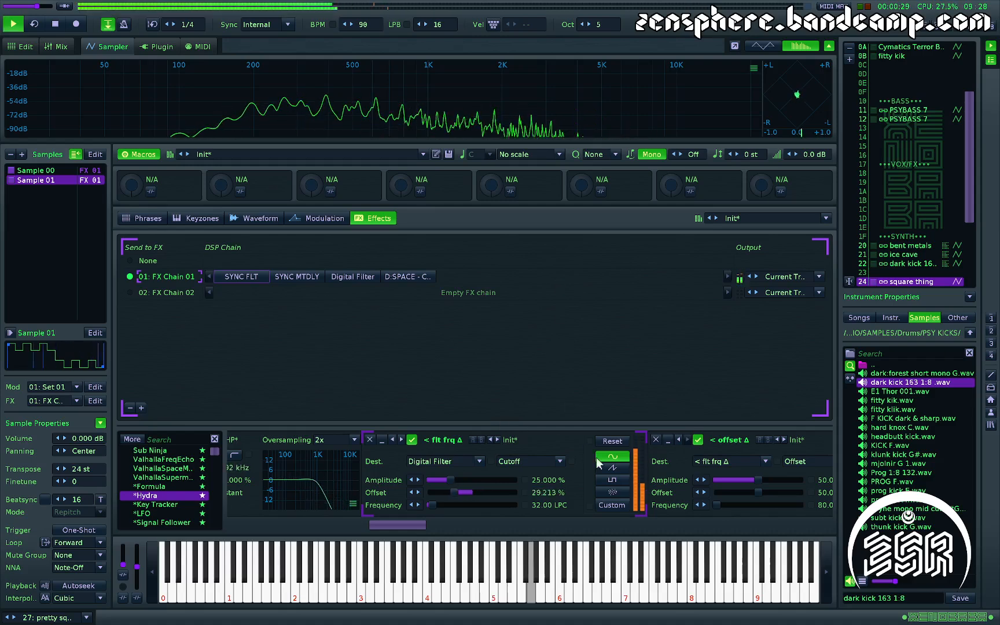
pyautogui.hscroll(3, 597, 458)
pyautogui.press('space')
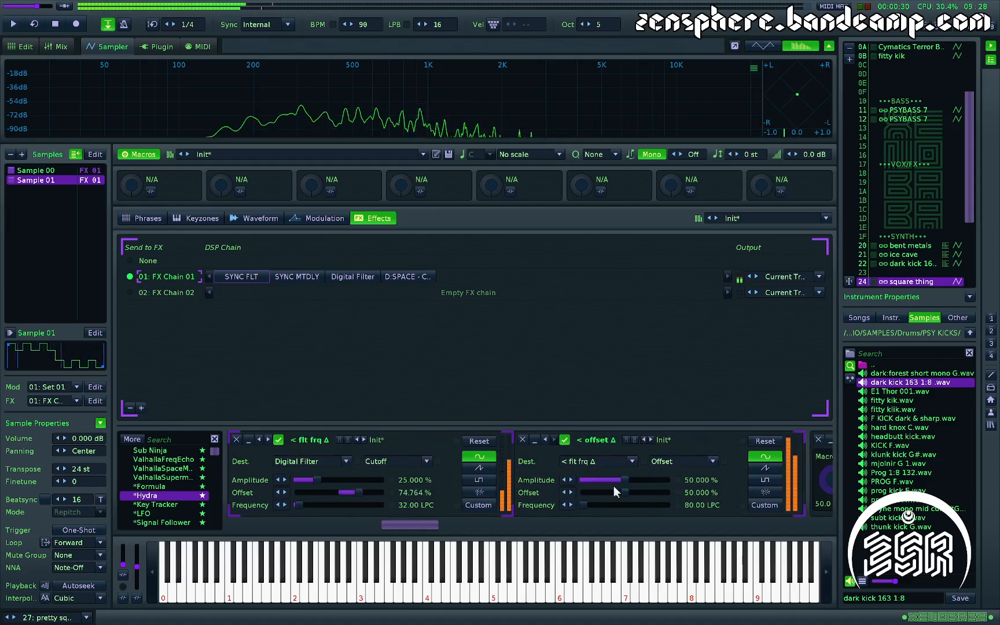
# Restart playback and watch the Digital Filter cutoff respond to the LFO modulation
pyautogui.press('space')
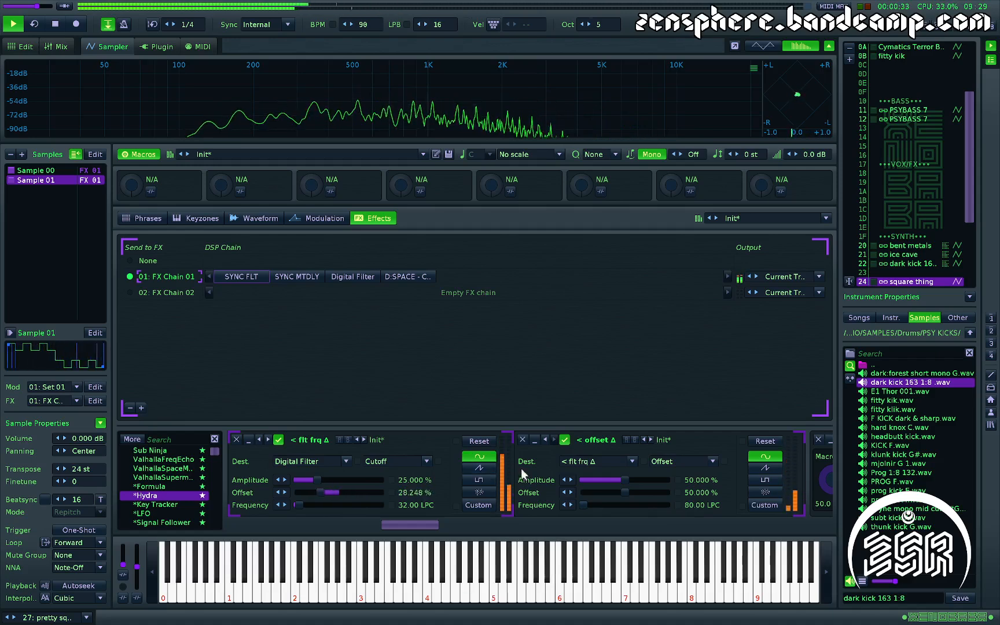
pyautogui.hscroll(-2, 466, 469)
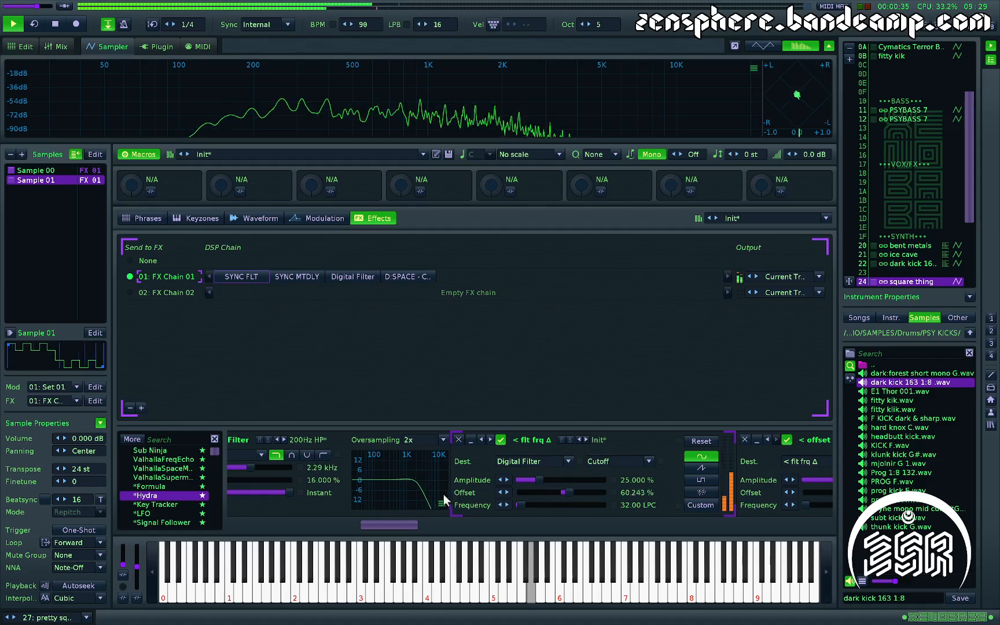
pyautogui.hscroll(-1, 443, 495)
pyautogui.hscroll(-1, 490, 489)
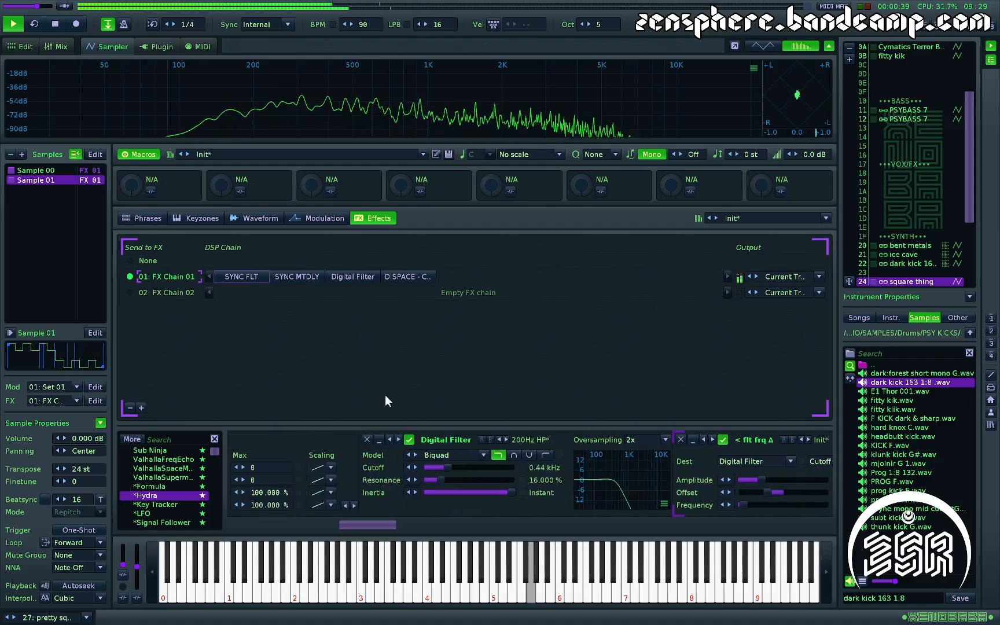
pyautogui.hscroll(-2, 390, 456)
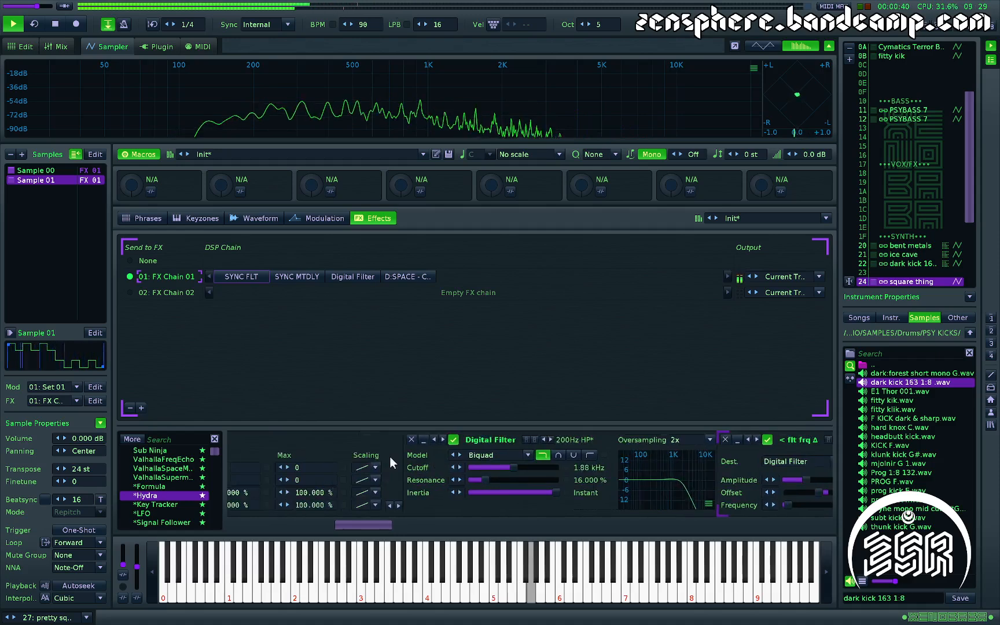
# Open the SYNC MTDLY device and examine its PLAY SYNC formula and the SYNC SPLIT output routings
pyautogui.click(298, 278)
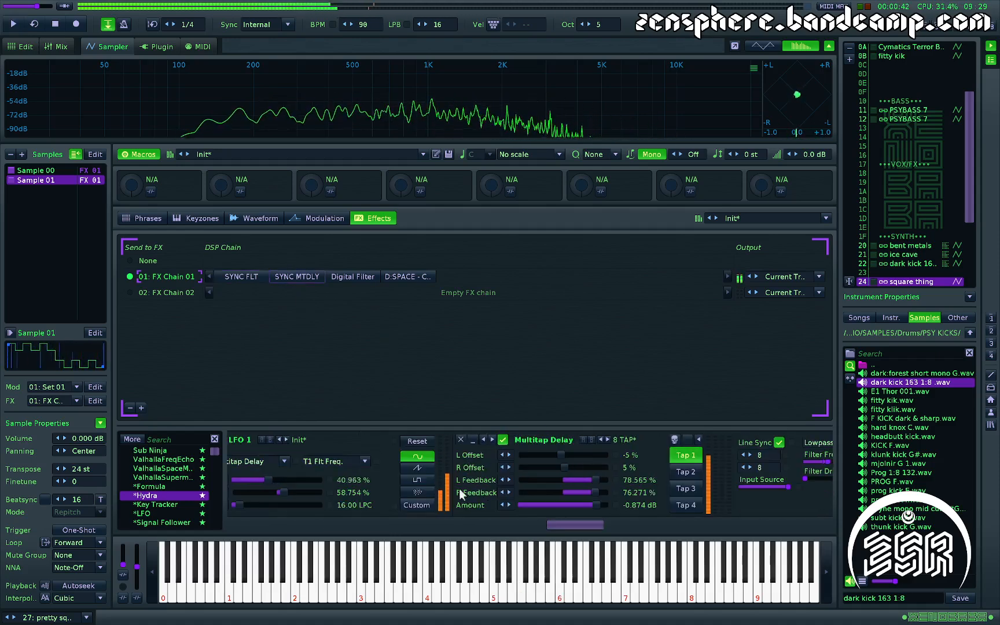
pyautogui.hscroll(-4, 458, 488)
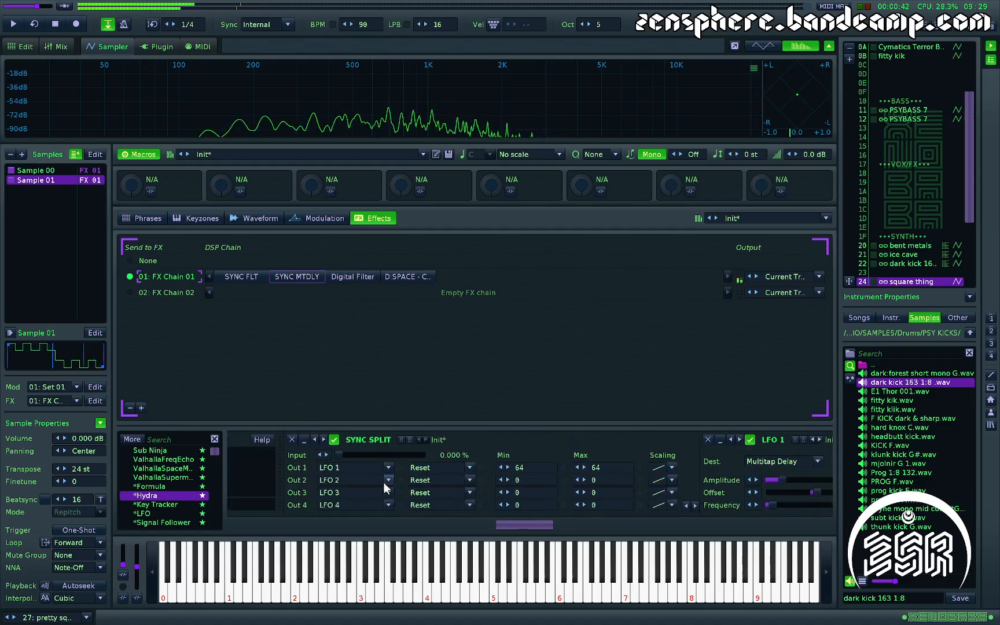
pyautogui.hscroll(-5, 385, 482)
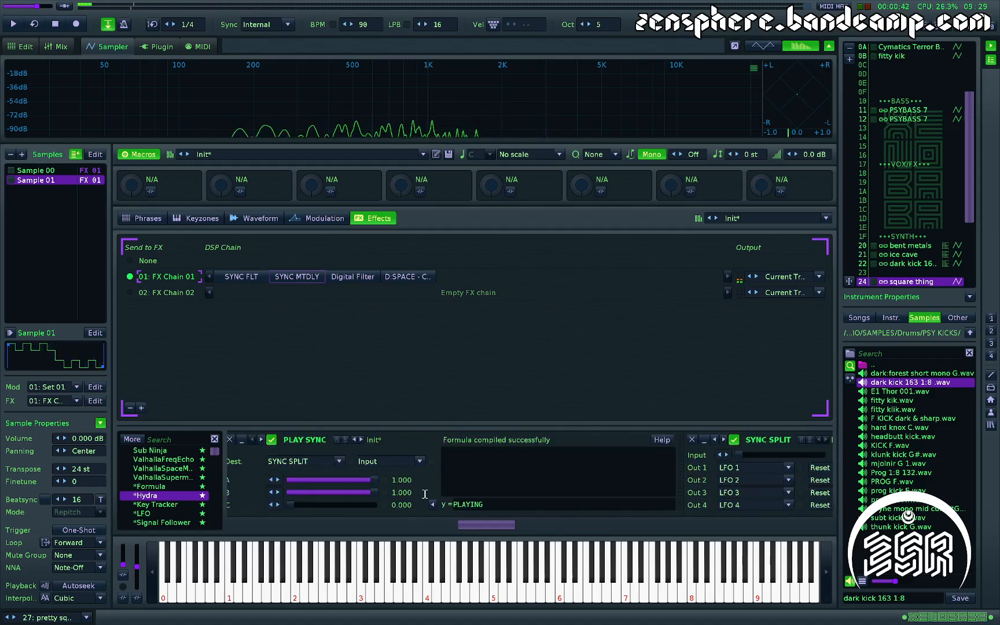
pyautogui.hscroll(5, 378, 463)
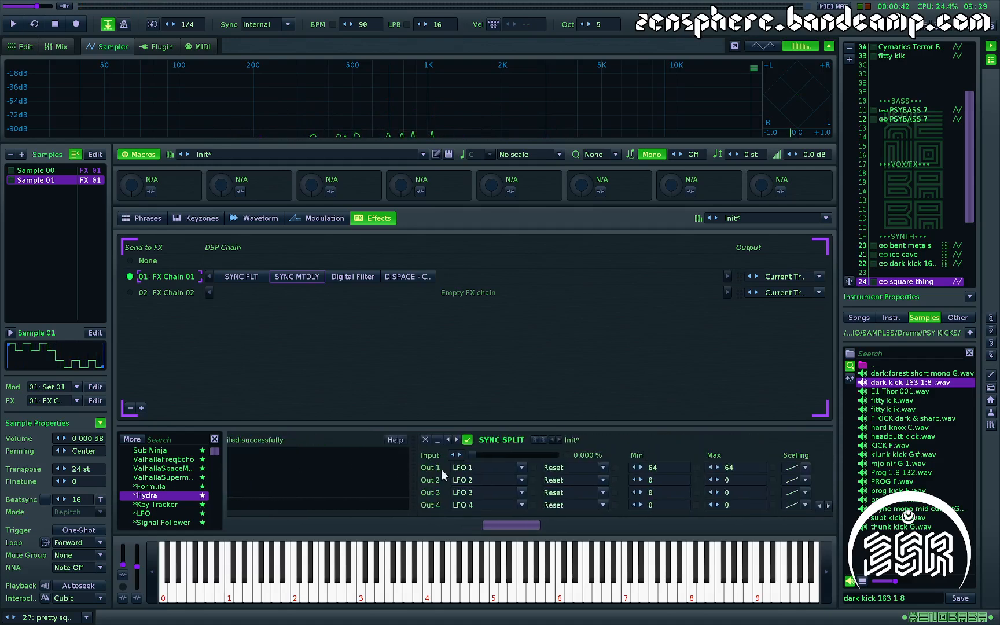
pyautogui.hscroll(3, 451, 460)
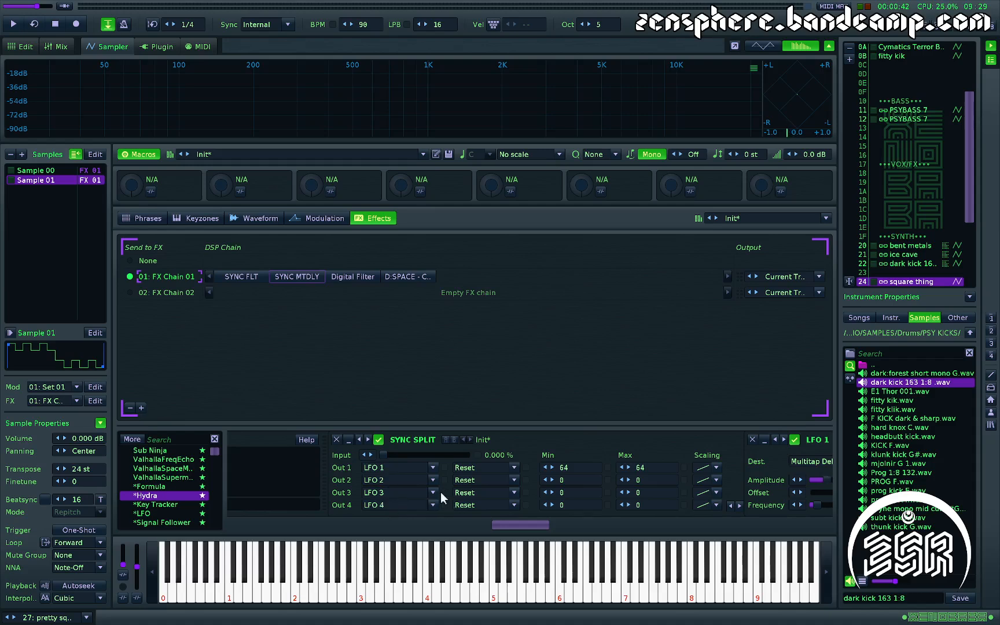
pyautogui.hscroll(3, 549, 500)
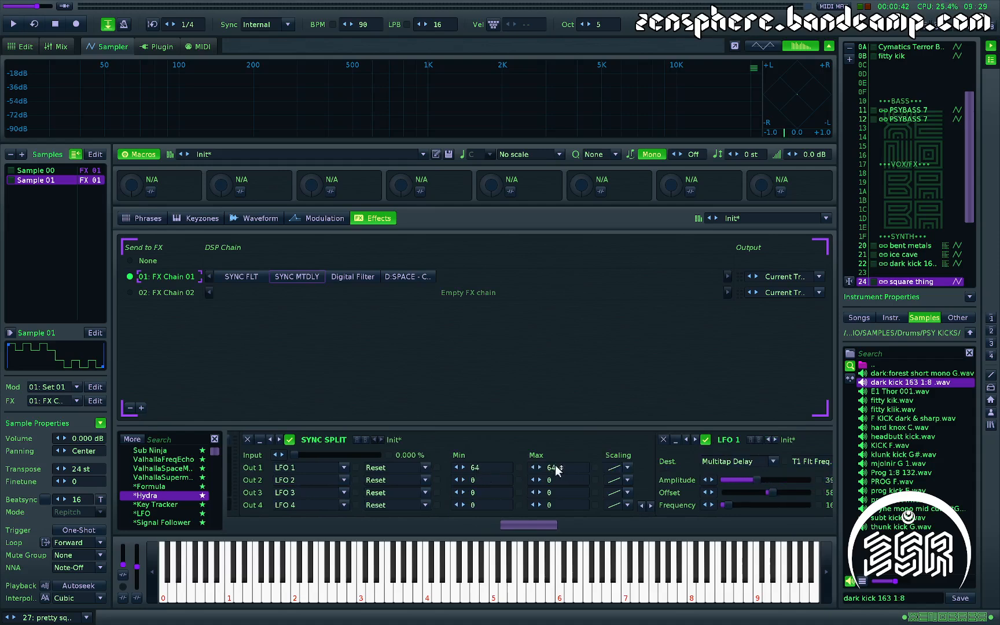
# Examine LFO 1, which modulates the Multitap Delay's T1 filter frequency, and the delay's tap and filter settings
pyautogui.hscroll(4, 535, 486)
pyautogui.hscroll(5, 524, 488)
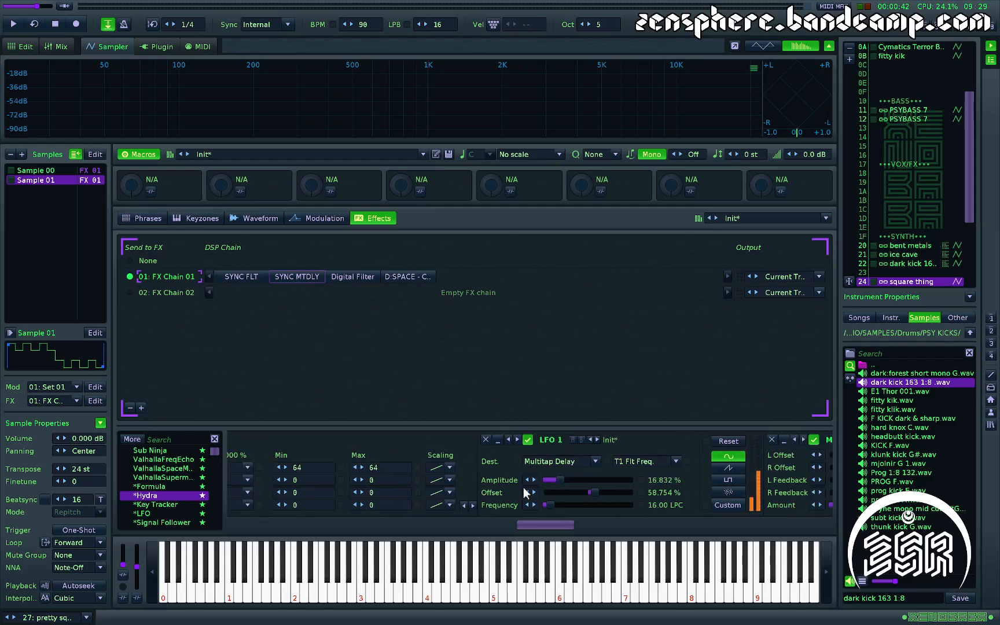
pyautogui.hscroll(1, 516, 488)
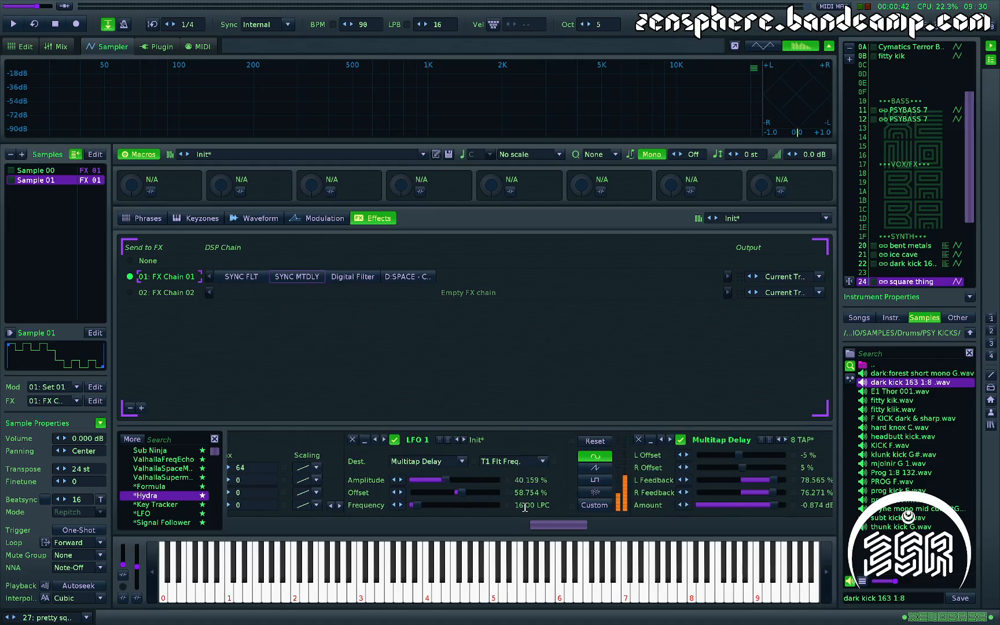
pyautogui.hscroll(3, 507, 493)
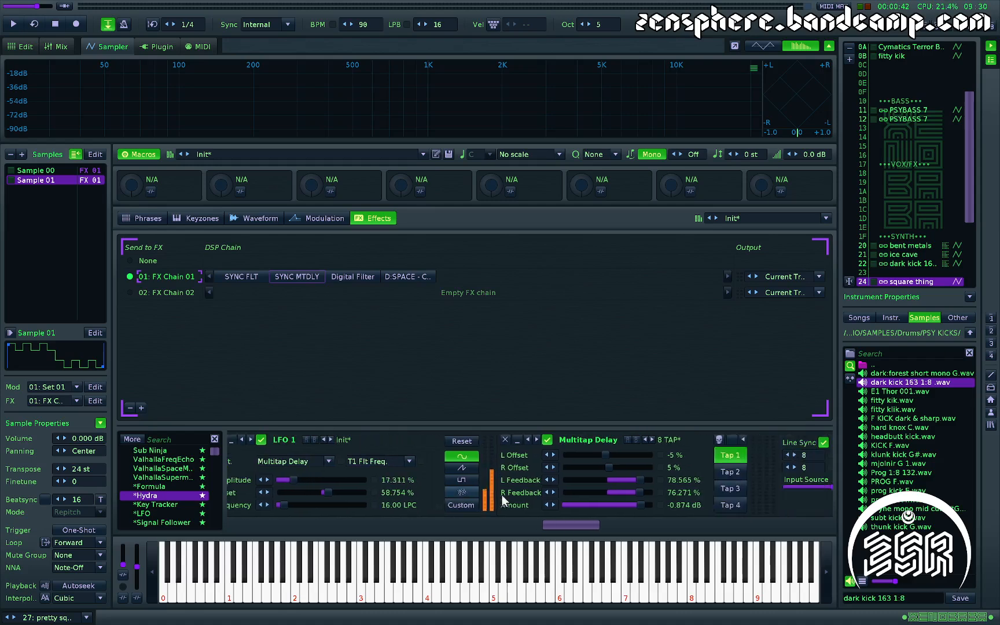
pyautogui.hscroll(3, 461, 500)
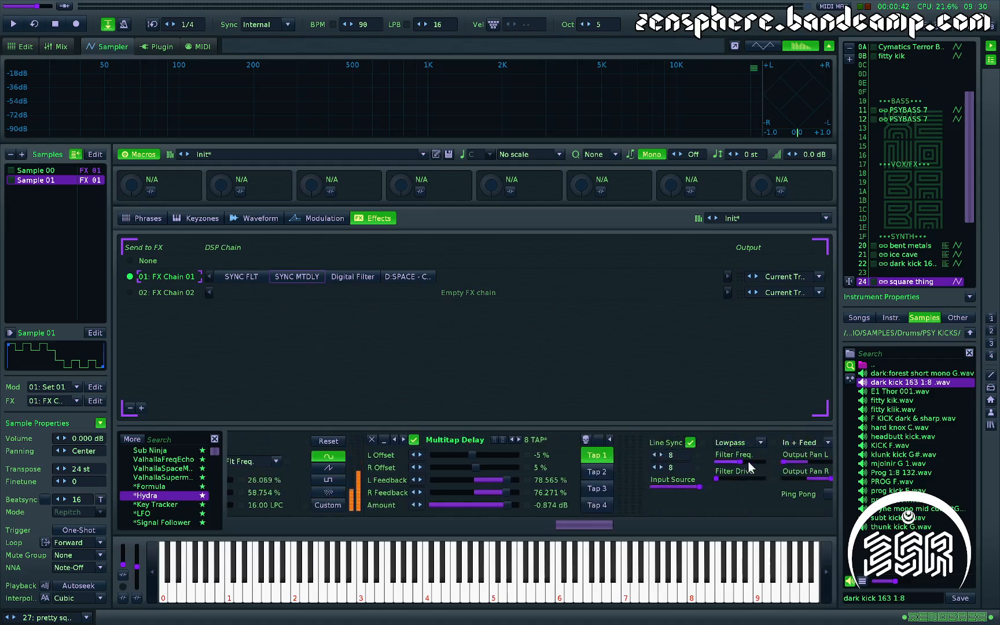
pyautogui.moveTo(748, 460)
# Start playback and examine LFO 2, its custom envelope and its routing to LFO 1's amplitude
pyautogui.press('space')
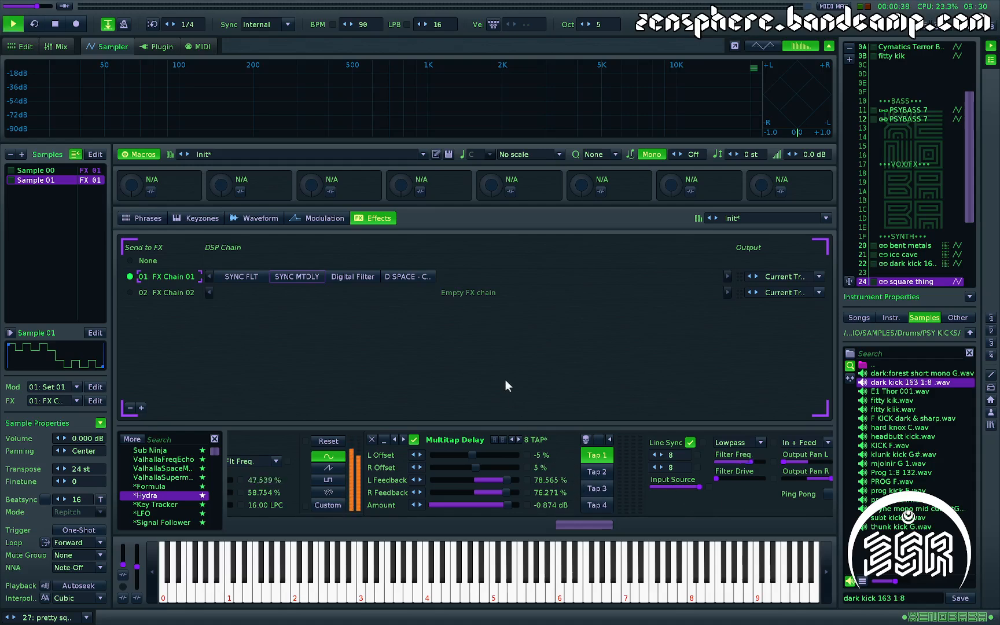
pyautogui.hscroll(3, 580, 483)
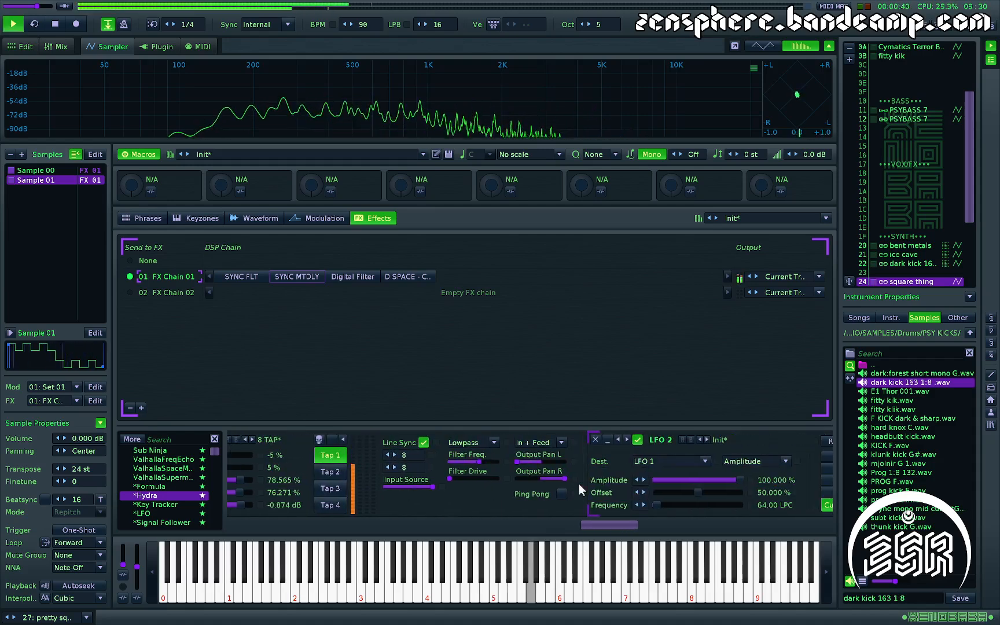
pyautogui.hscroll(2, 579, 484)
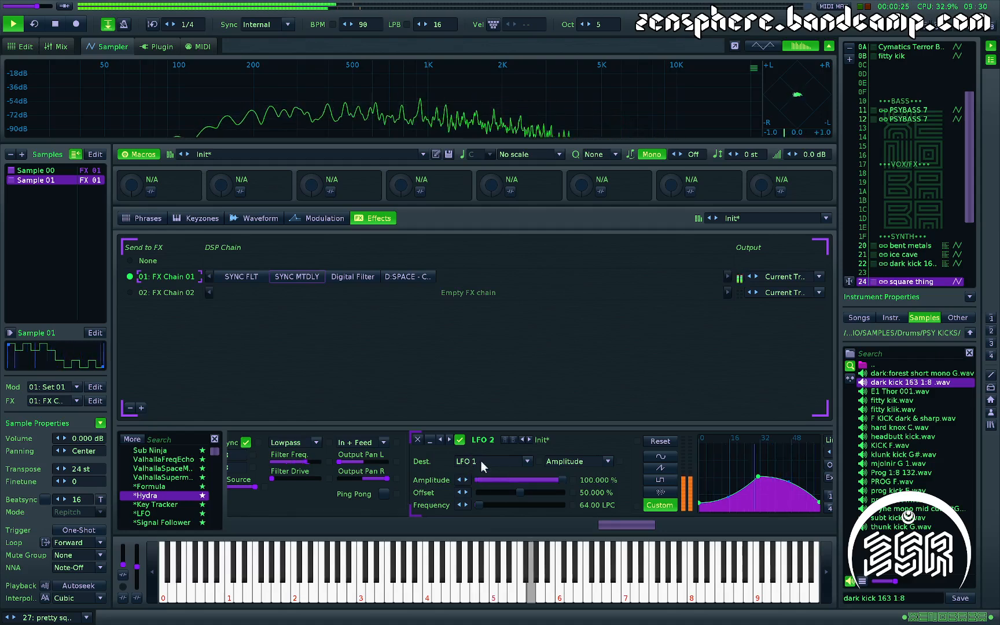
# Watch LFO 1's amplitude respond to the modulation during playback and compare it with the SYNC SPLIT settings
pyautogui.hscroll(-5, 509, 498)
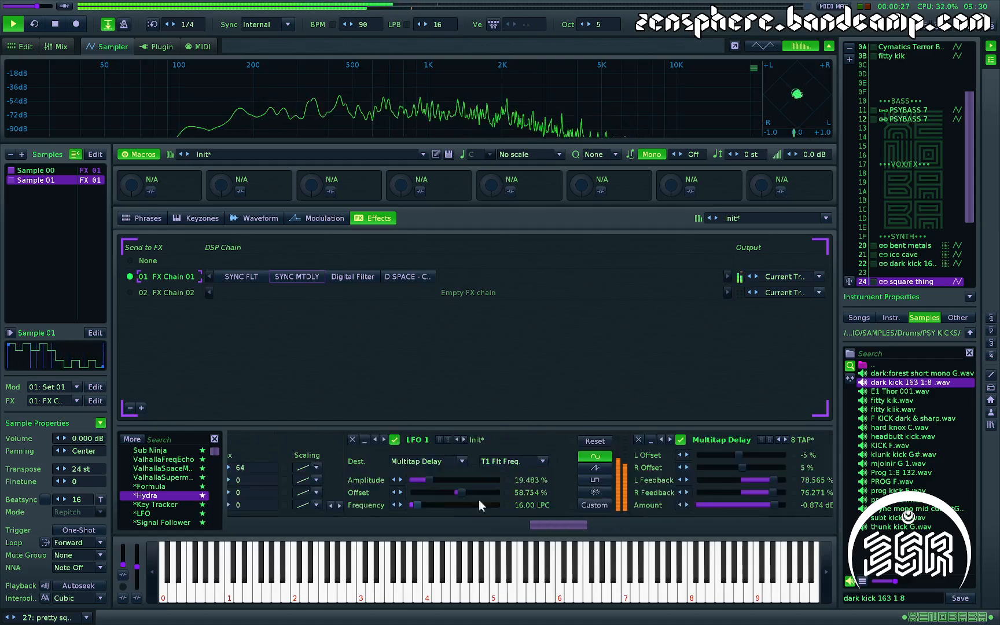
pyautogui.hscroll(-5, 479, 499)
pyautogui.scroll(1, 619, 484)
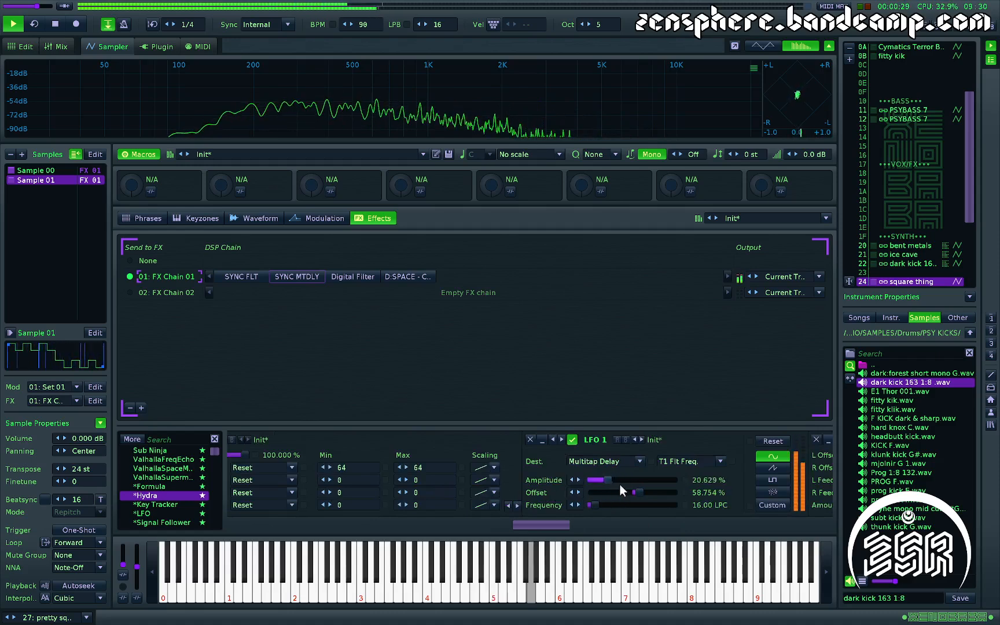
pyautogui.hscroll(-2, 605, 485)
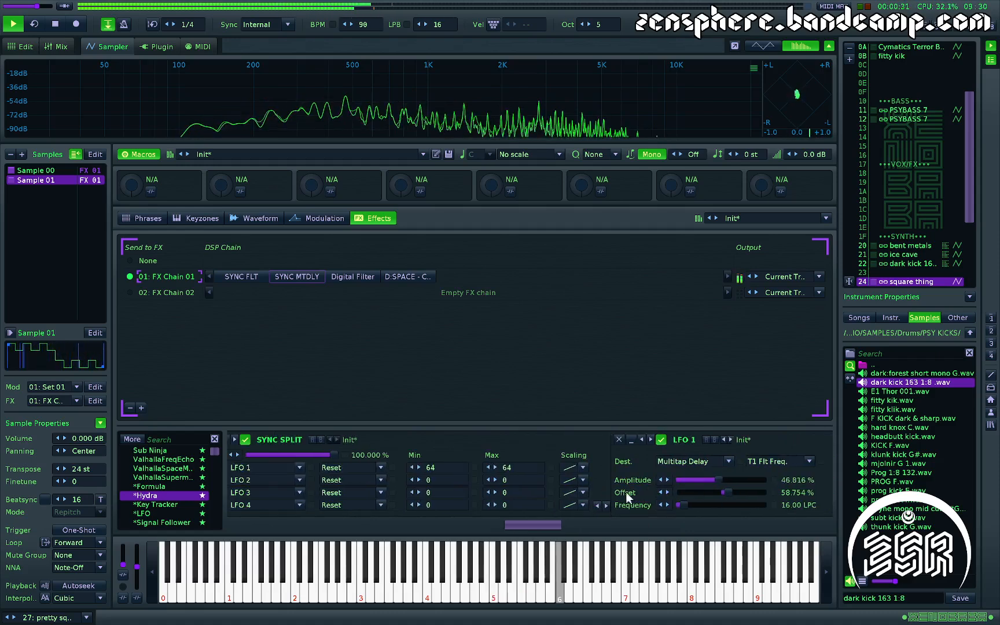
pyautogui.hscroll(4, 626, 492)
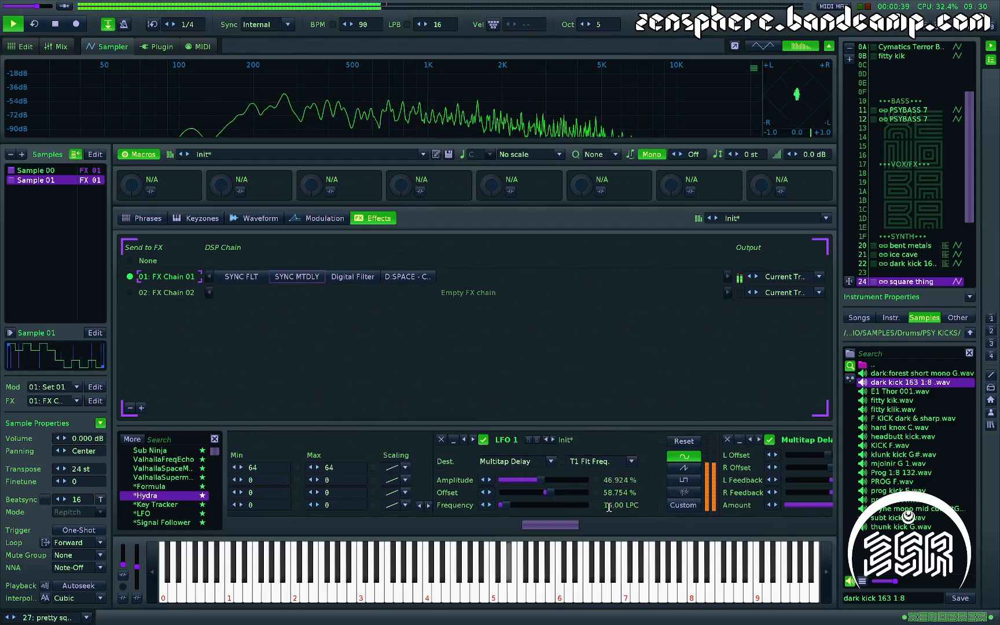
# Examine the Multitap Delay once more along with LFO 2's frequency and custom envelope length
pyautogui.hscroll(5, 609, 508)
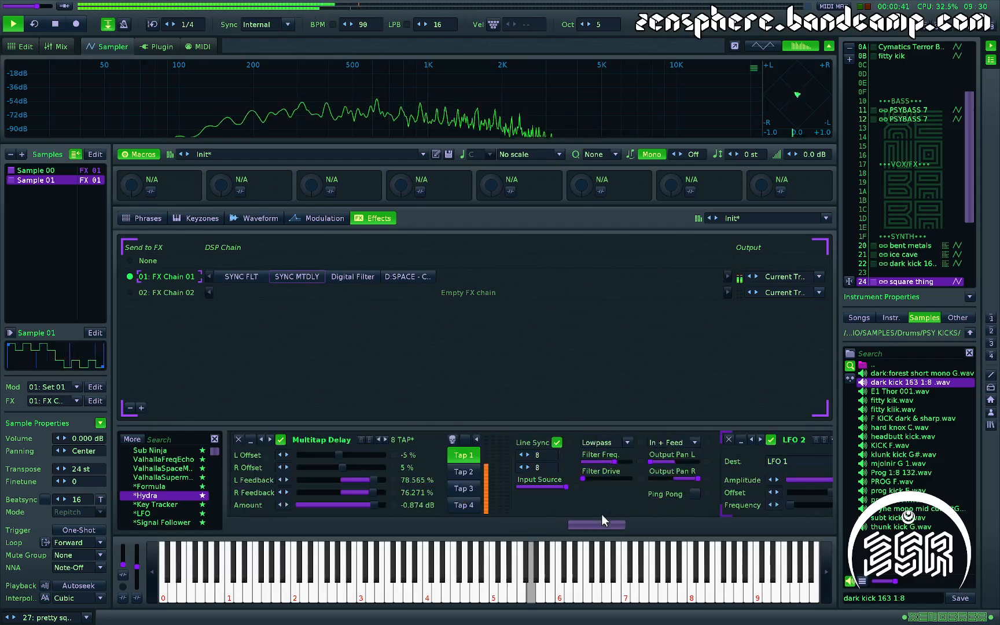
pyautogui.hscroll(4, 642, 510)
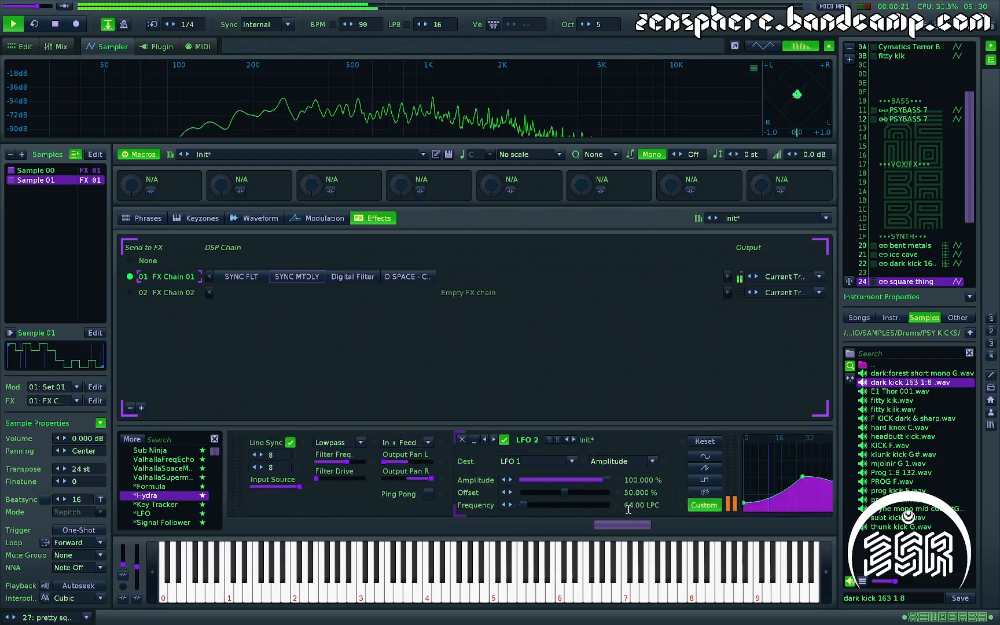
pyautogui.hscroll(3, 644, 510)
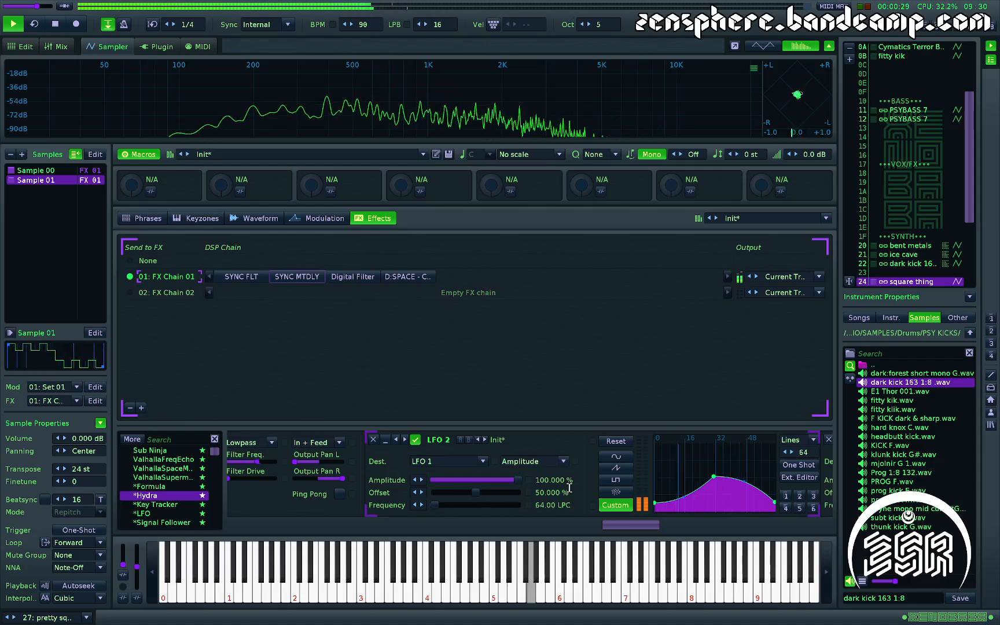
pyautogui.hscroll(-2, 570, 488)
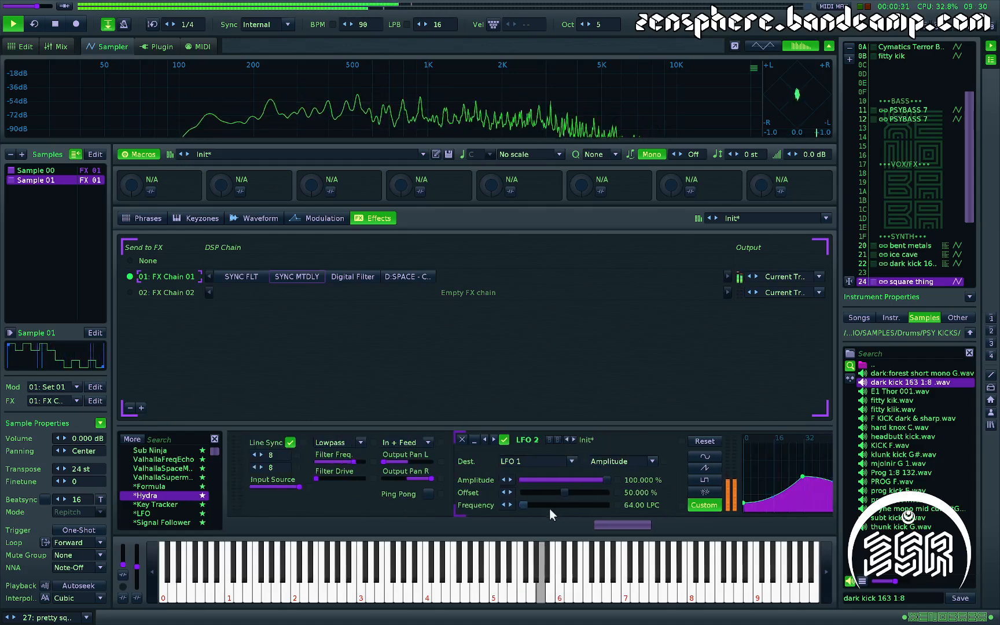
# Try frequencies of 72 and 73 LPC on LFO 2 during playback
pyautogui.doubleClick(638, 503)
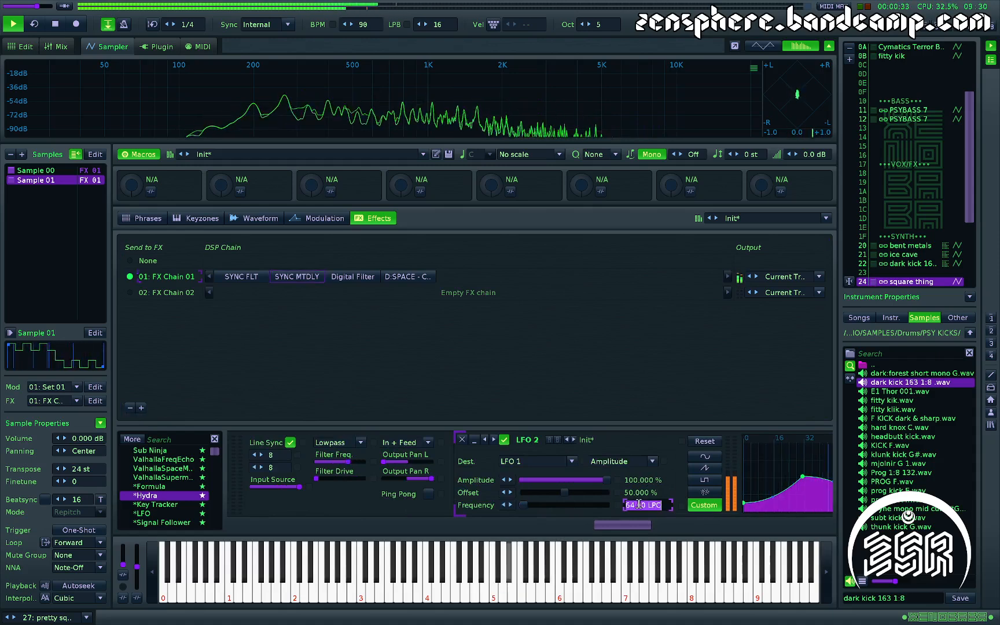
pyautogui.write('72')
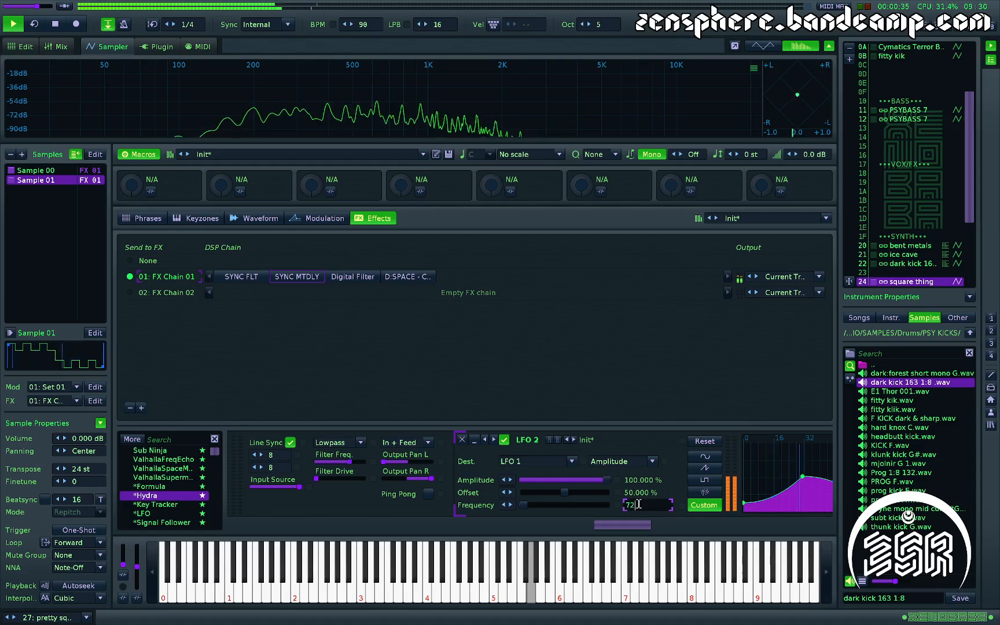
pyautogui.press('Return')
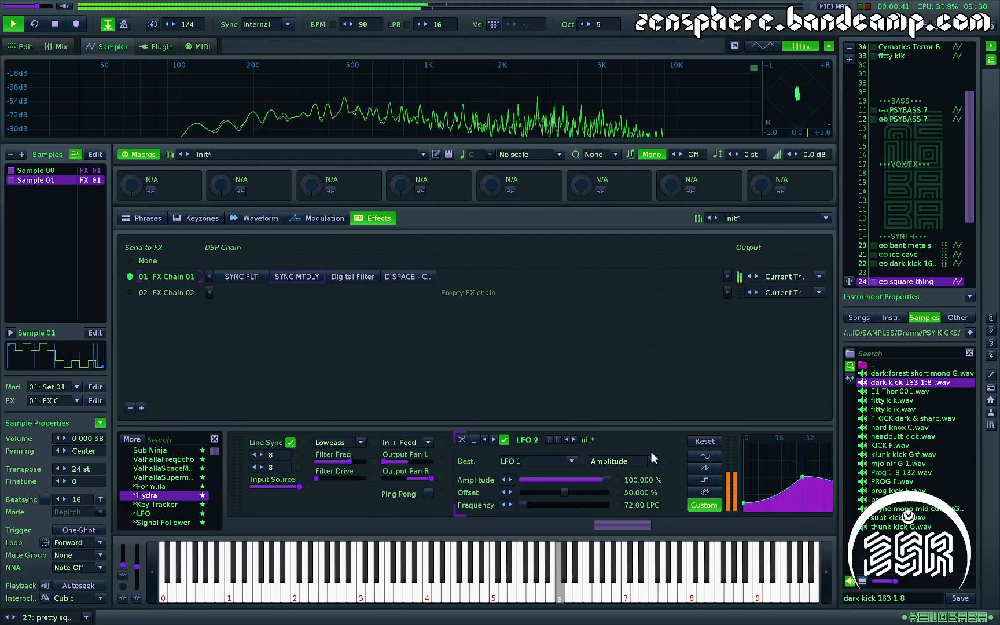
pyautogui.doubleClick(630, 505)
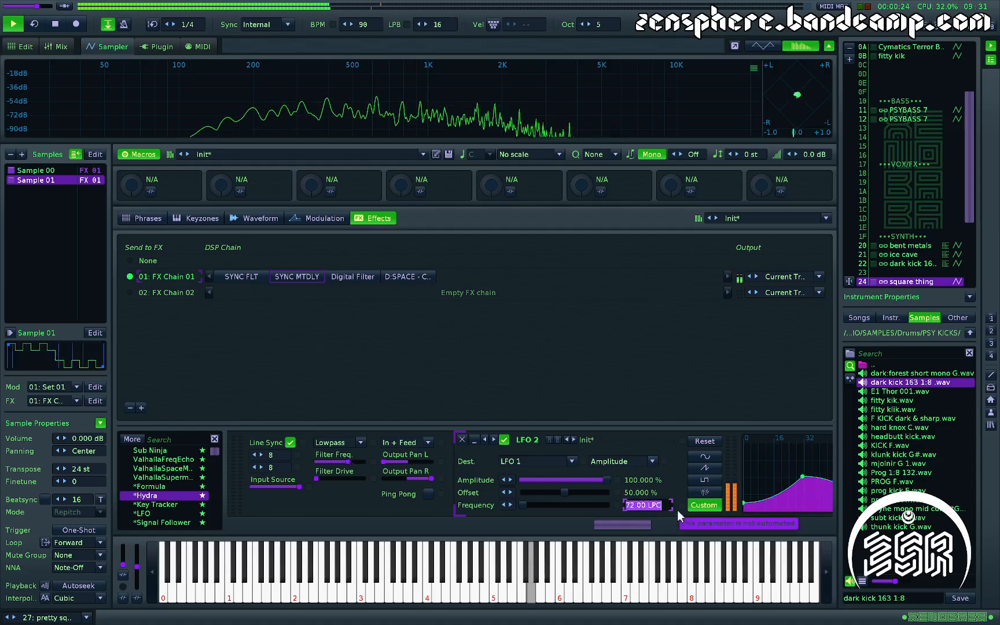
pyautogui.write('73')
pyautogui.press('Return')
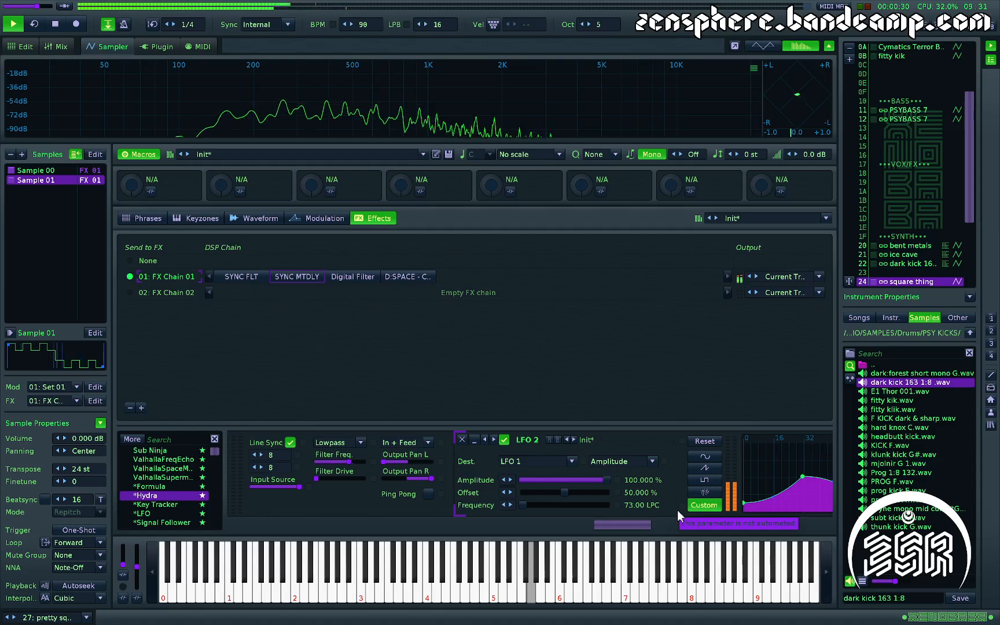
# Set LFO 2's frequency back to 64 LPC
pyautogui.doubleClick(641, 505)
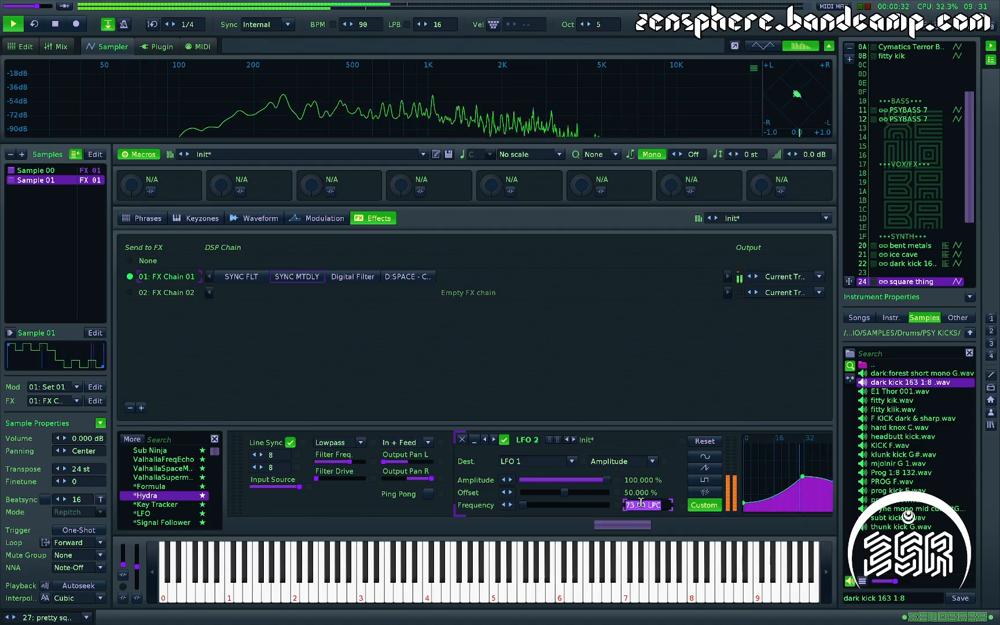
pyautogui.write('64')
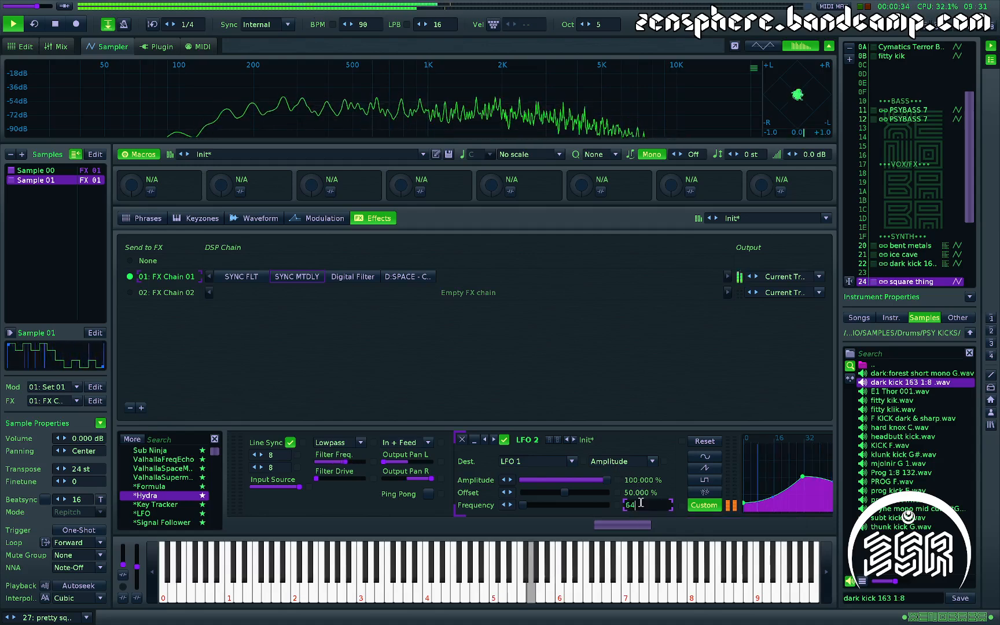
pyautogui.press('Return')
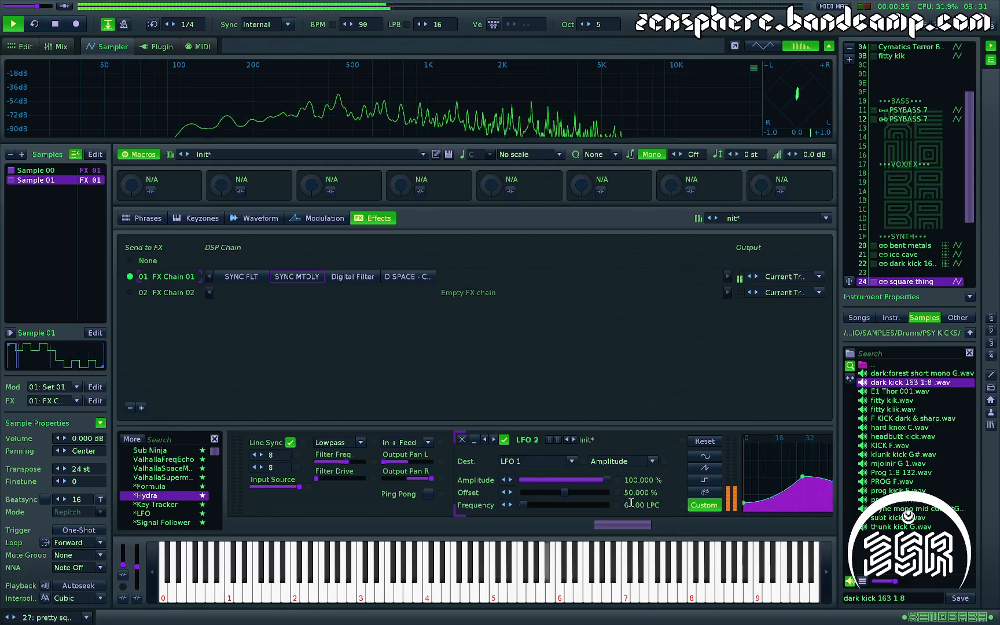
# Examine LFO 3 and LFO 4, which have no destination, and their reset outputs in SYNC SPLIT
pyautogui.hscroll(4, 594, 497)
pyautogui.hscroll(2, 583, 494)
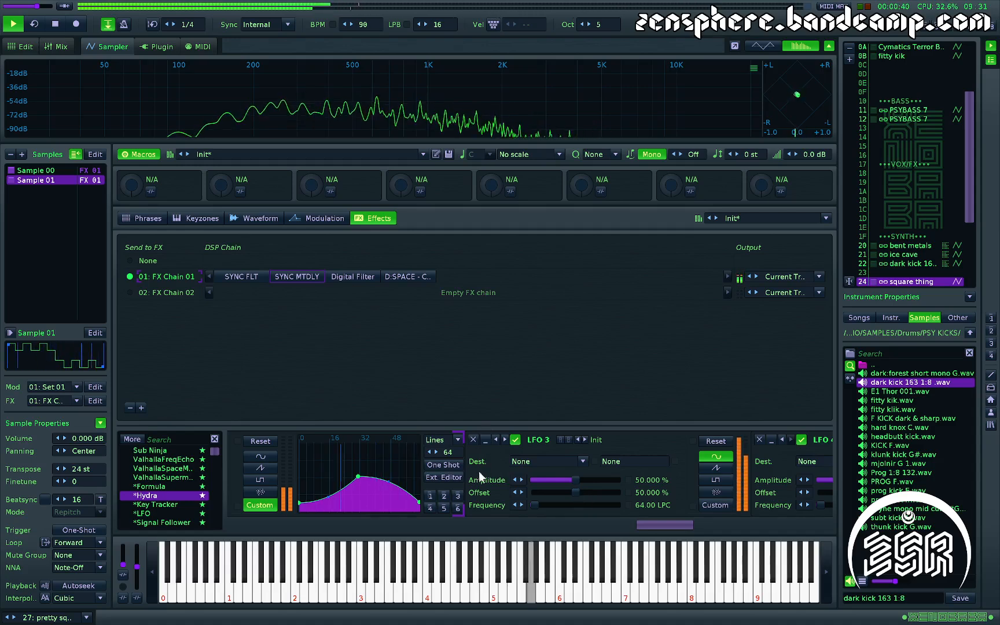
pyautogui.hscroll(-8, 452, 484)
pyautogui.hscroll(-1, 453, 484)
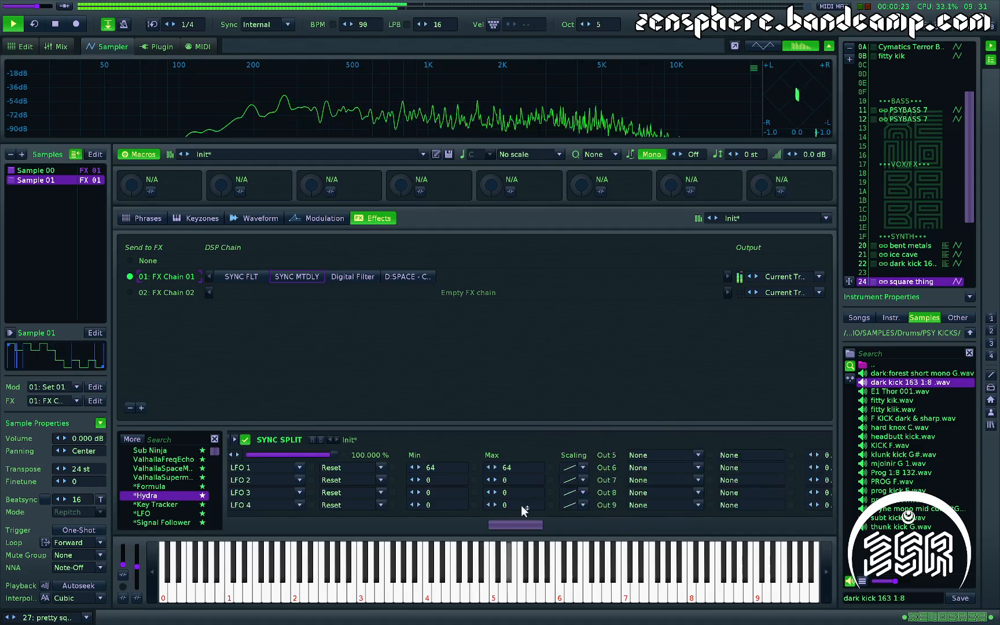
pyautogui.hscroll(-3, 521, 505)
pyautogui.hscroll(2, 615, 497)
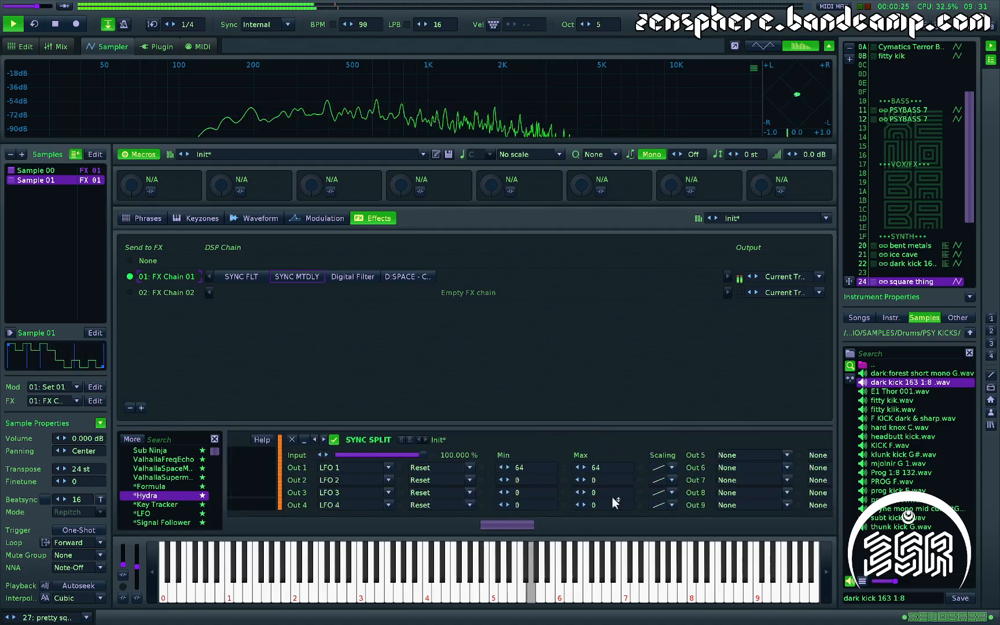
# Stop playback and review the PLAY SYNC formula device feeding the SYNC SPLIT input
pyautogui.press('space')
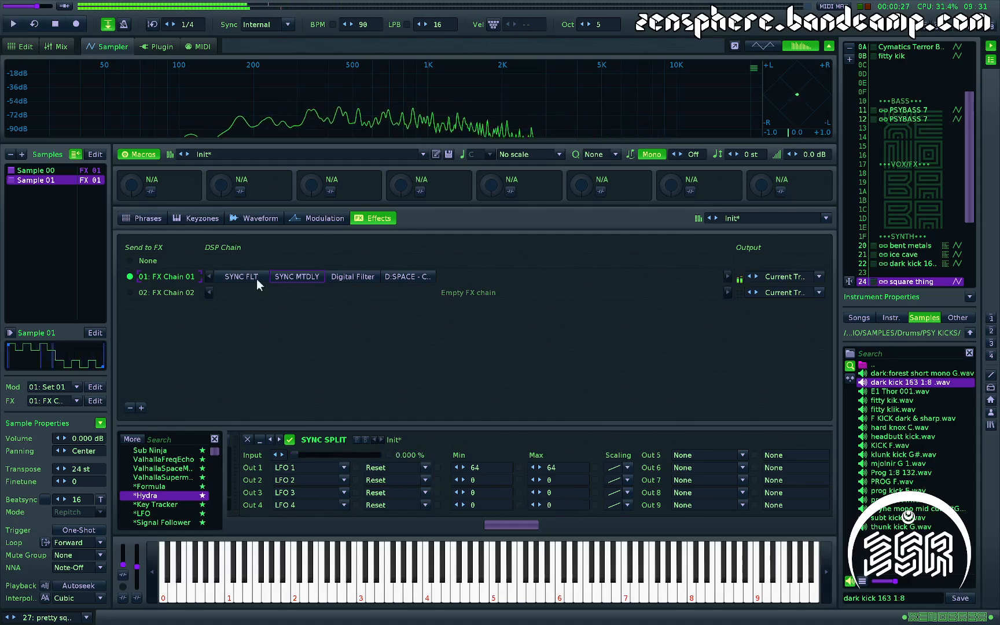
pyautogui.hscroll(-8, 383, 495)
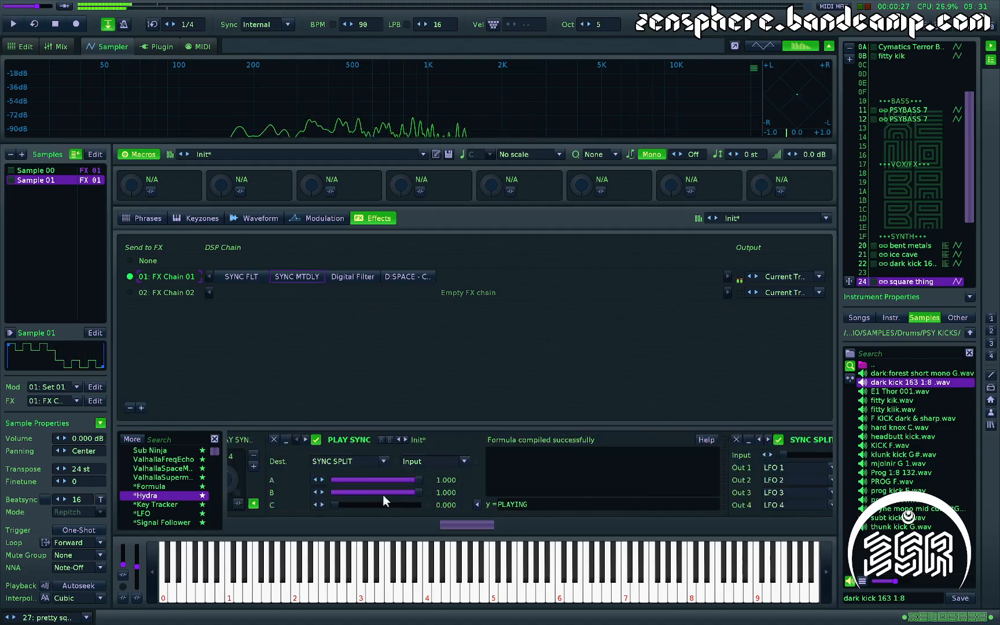
pyautogui.hscroll(8, 437, 491)
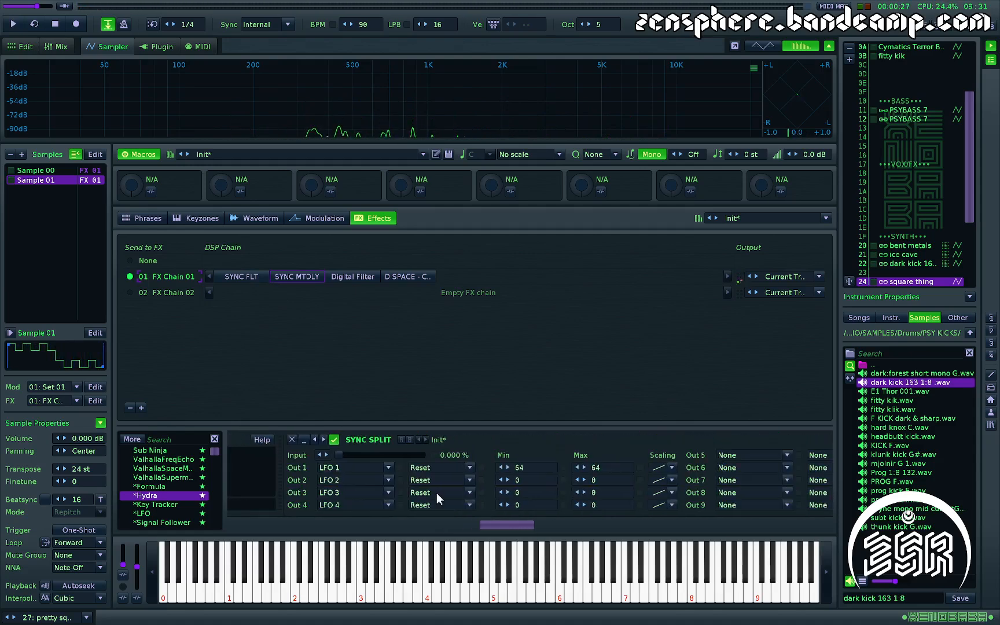
# Examine the SYNC MTDLY device chain from SYNC SPLIT through LFO 1, Multitap Delay and LFO 2 to LFO 3 and LFO 4
pyautogui.hscroll(5, 451, 465)
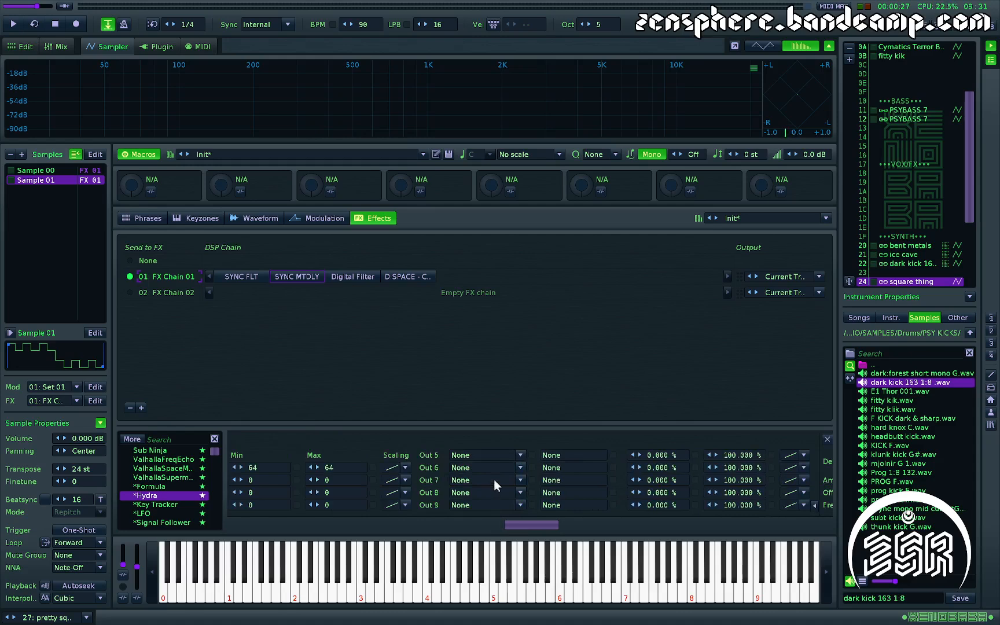
pyautogui.hscroll(5, 494, 478)
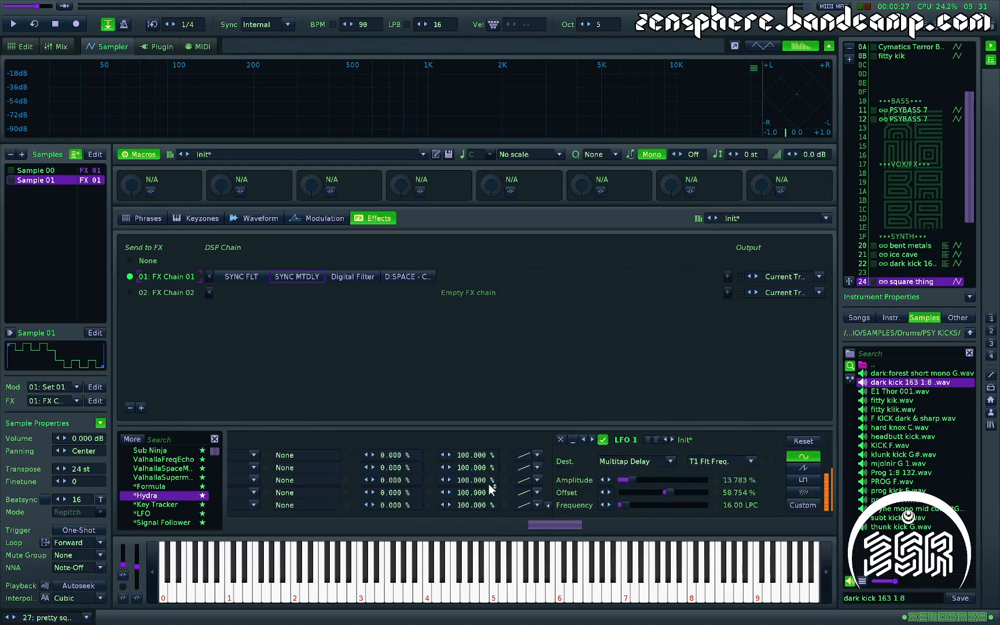
pyautogui.hscroll(3, 489, 486)
pyautogui.hscroll(3, 381, 464)
pyautogui.hscroll(2, 381, 467)
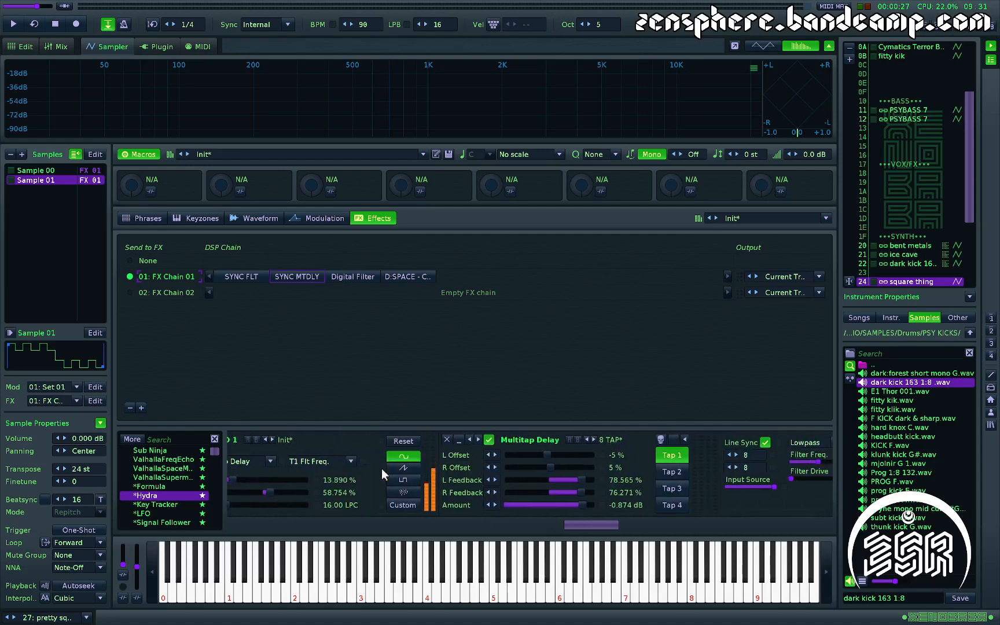
pyautogui.hscroll(4, 381, 467)
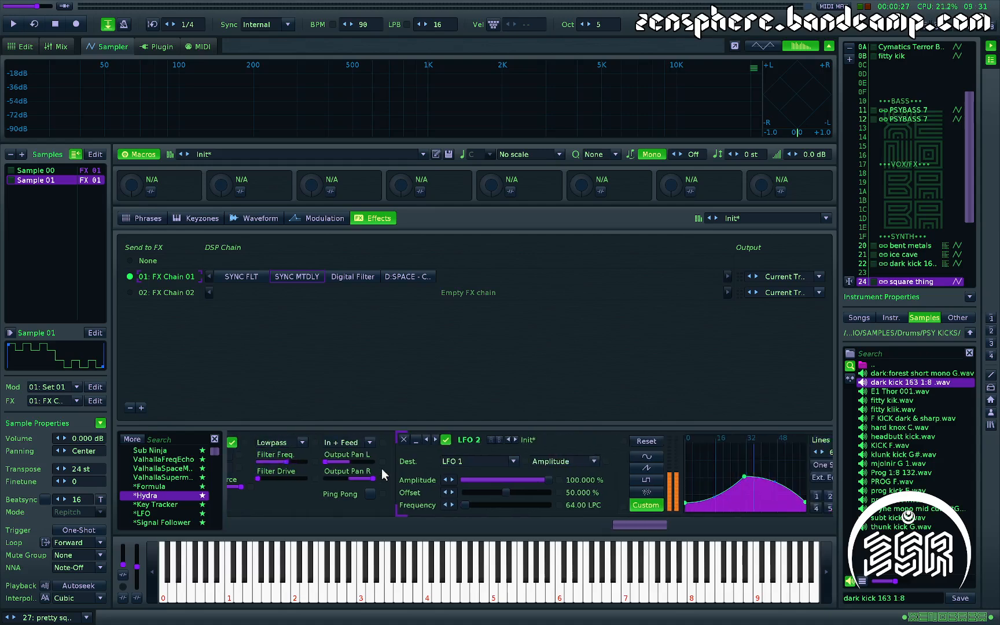
pyautogui.hscroll(5, 383, 468)
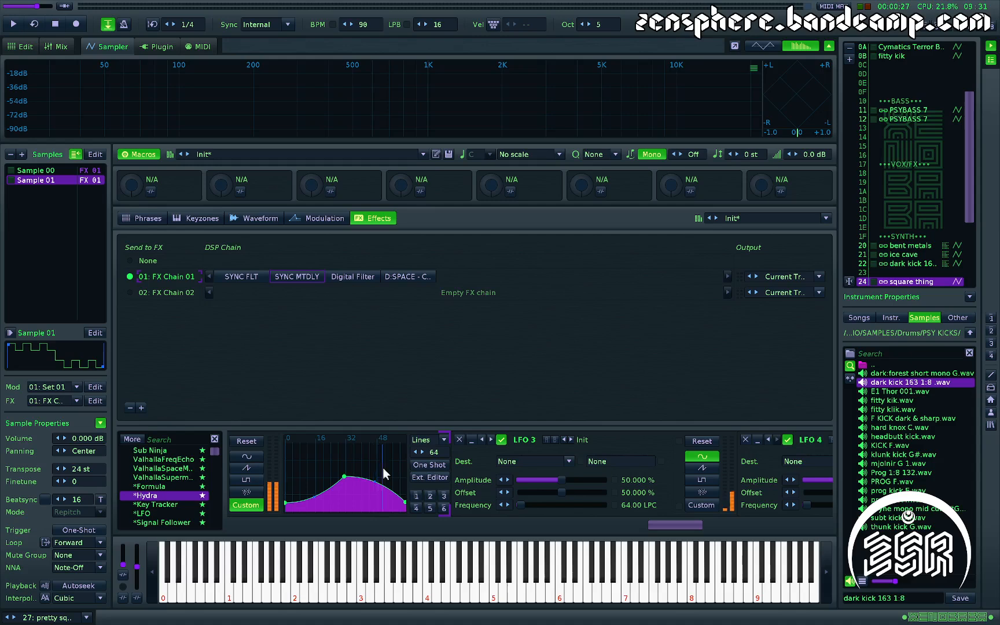
pyautogui.hscroll(2, 384, 469)
pyautogui.hscroll(2, 383, 468)
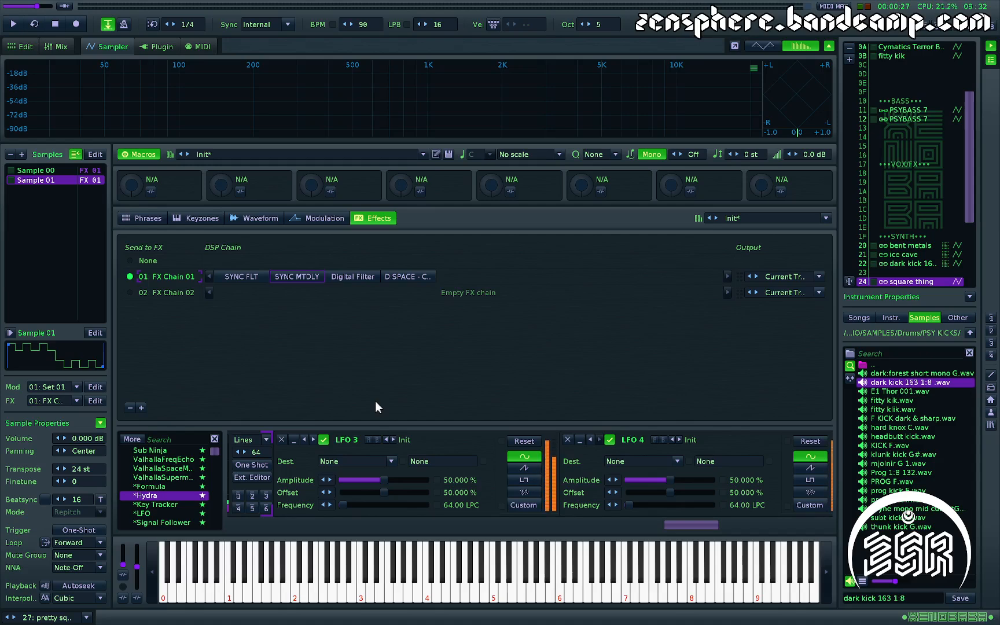
# Audition the song with the synced effects, bringing up the pattern editor during playback, and stop it
pyautogui.press('space')
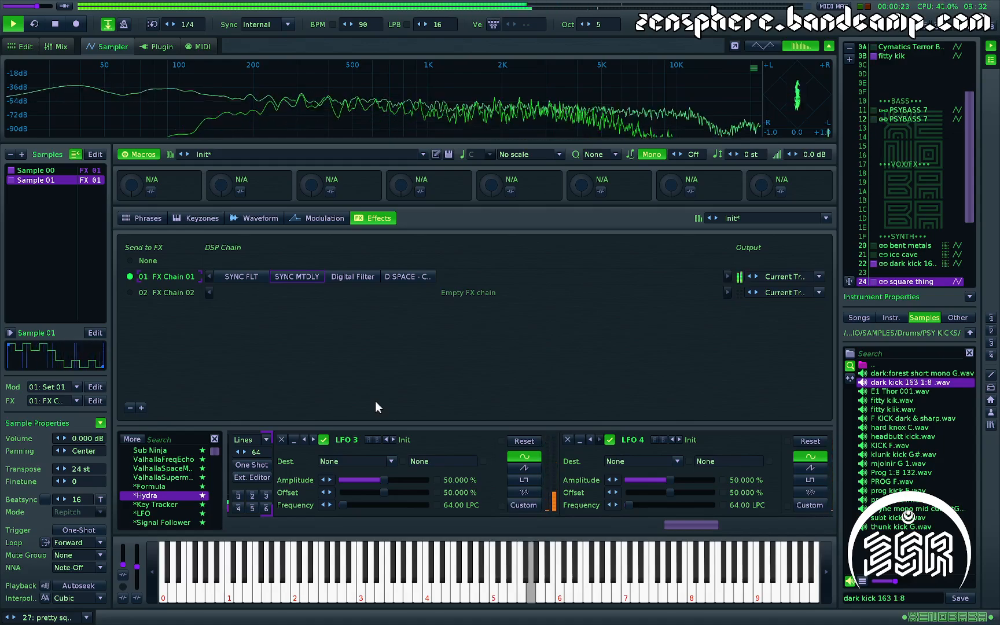
pyautogui.hotkey('ctrl', '1')
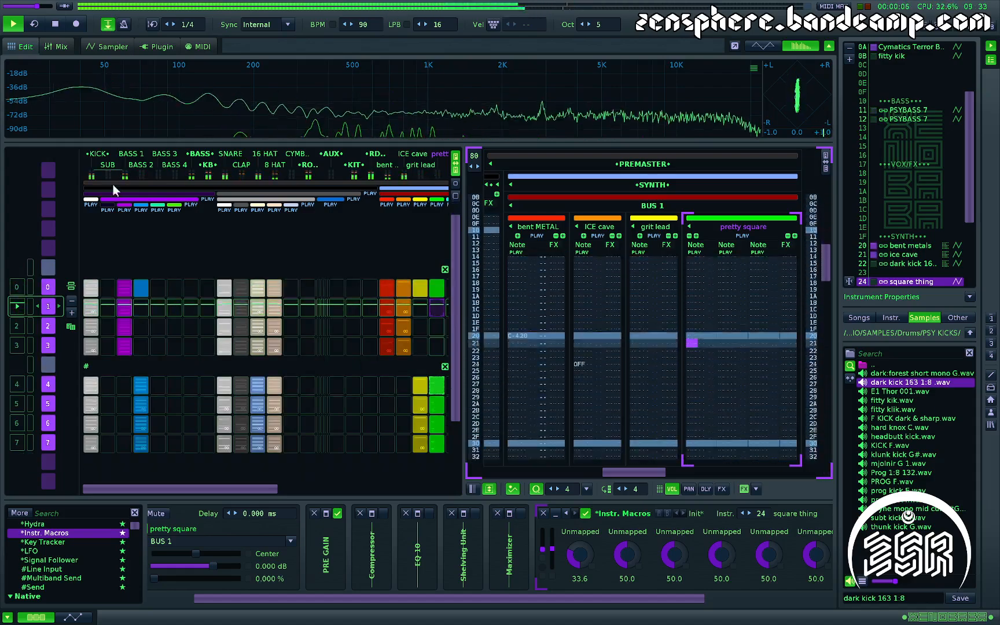
pyautogui.press('space')
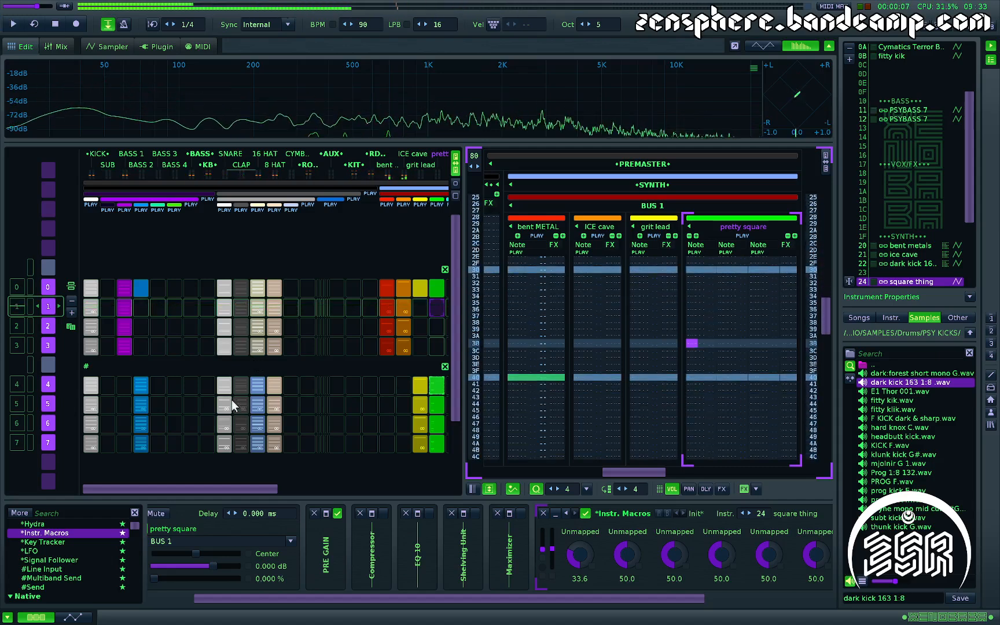